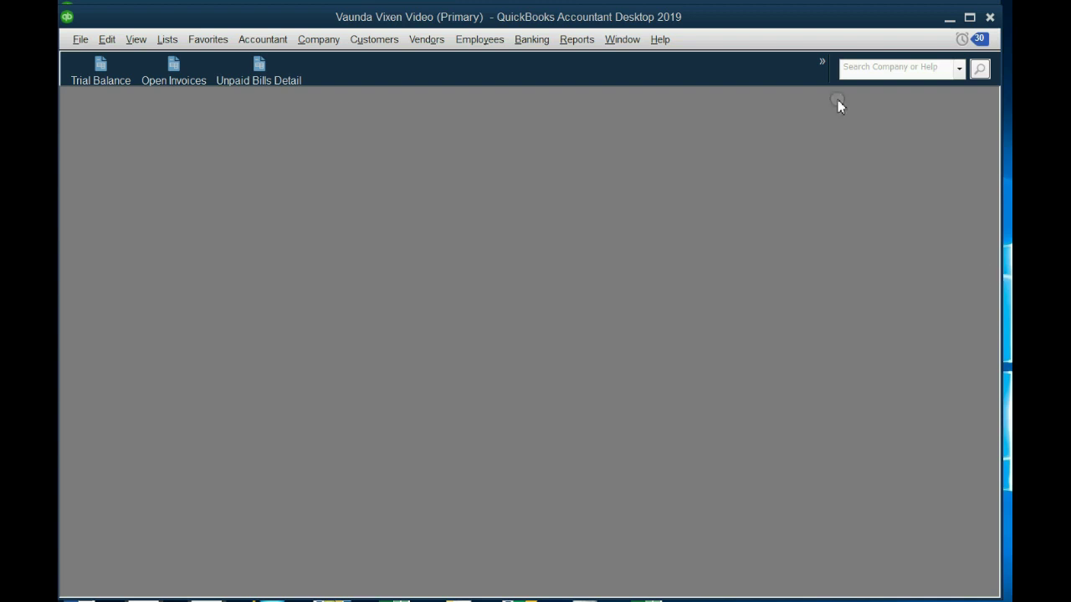
- Switch to the Vaunda Video Vixen (Secondary) company file and open its Trial Balance report for all dates
{"action": "mouse_move", "coordinate": [722, 19]}
{"action": "left_mouse_down"}
{"action": "mouse_move", "coordinate": [750, 26]}
{"action": "mouse_move", "coordinate": [721, 21]}
{"action": "left_mouse_up"}
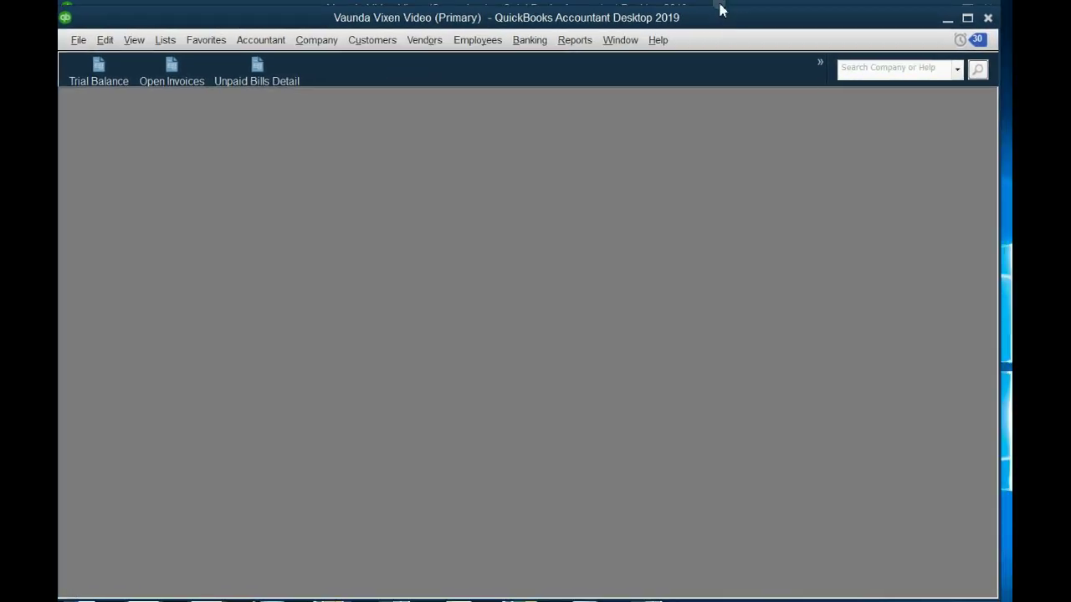
{"action": "left_click", "coordinate": [718, 7]}
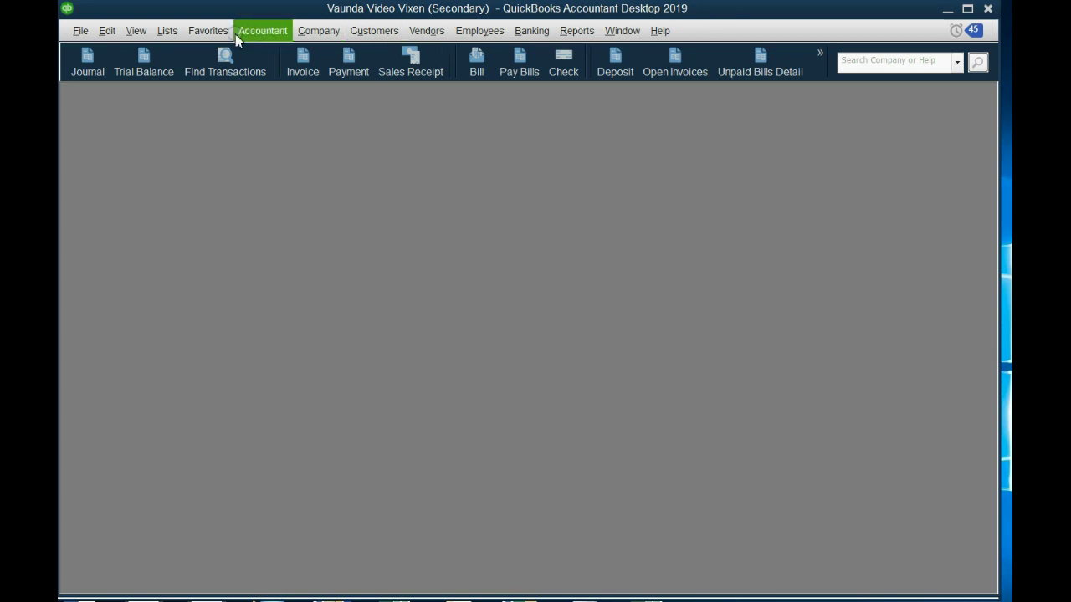
{"action": "left_click", "coordinate": [143, 67]}
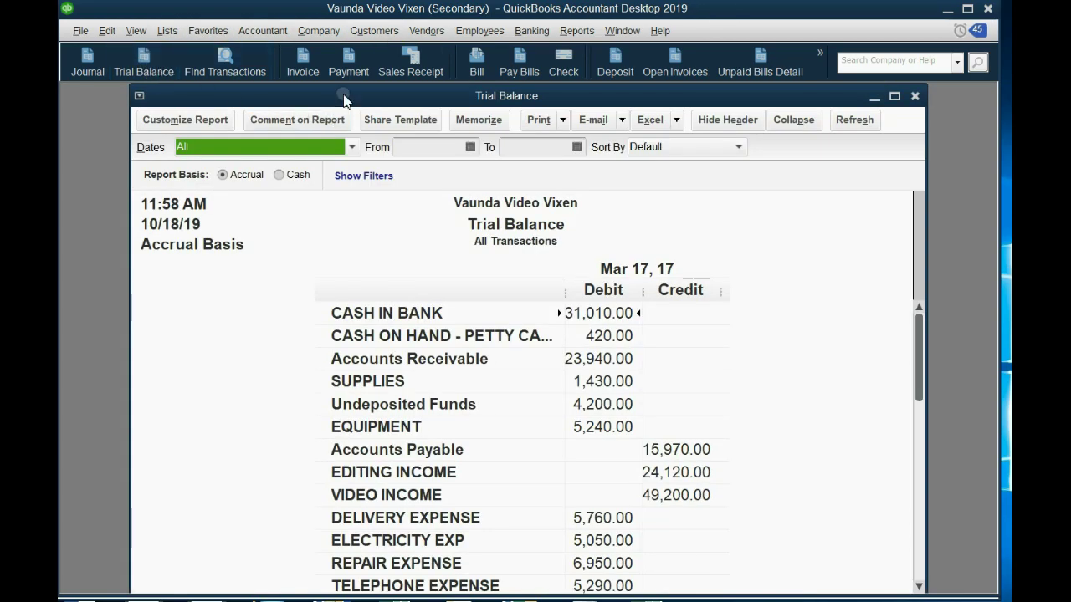
{"action": "left_click_drag", "start_coordinate": [348, 96], "coordinate": [334, 91]}
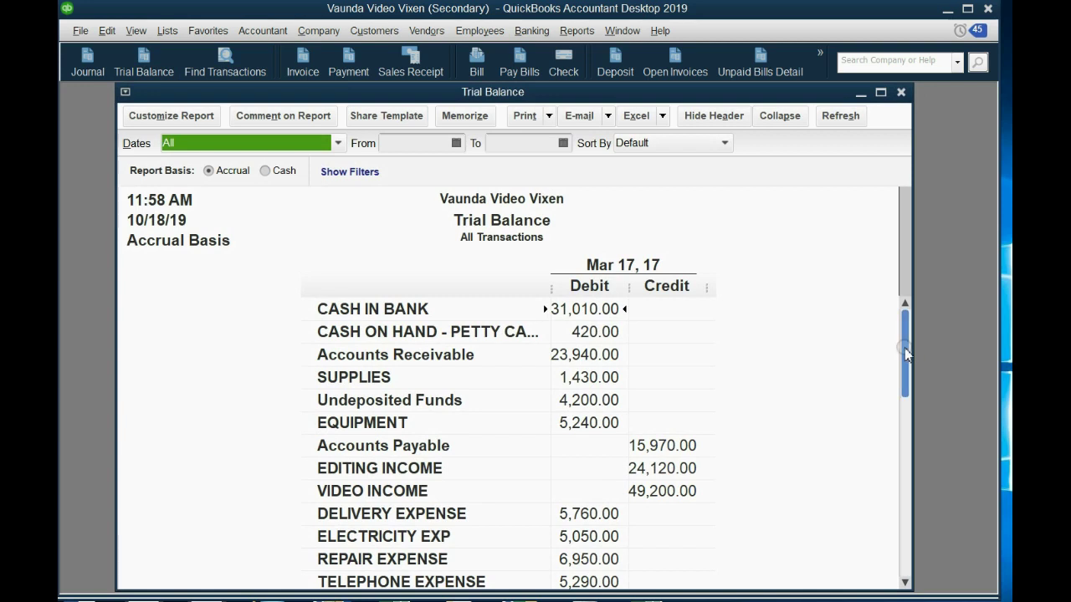
{"action": "left_click_drag", "start_coordinate": [903, 342], "coordinate": [870, 328]}
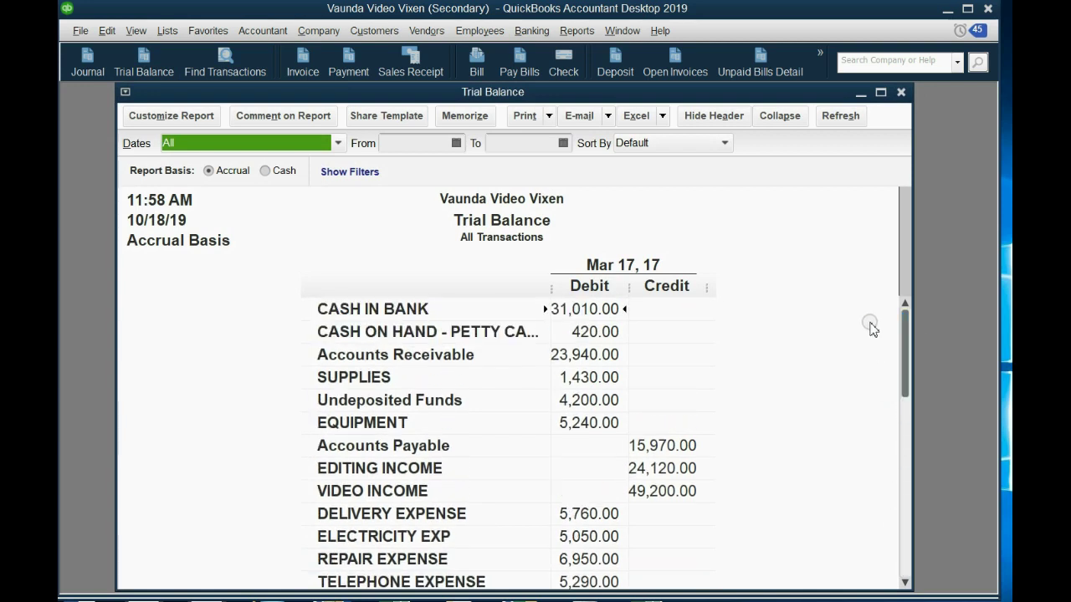
- Open the transaction detail behind Undeposited Funds and examine the 03/14/2017 sales receipt for its cleared mark and split account
{"action": "left_click", "coordinate": [402, 405]}
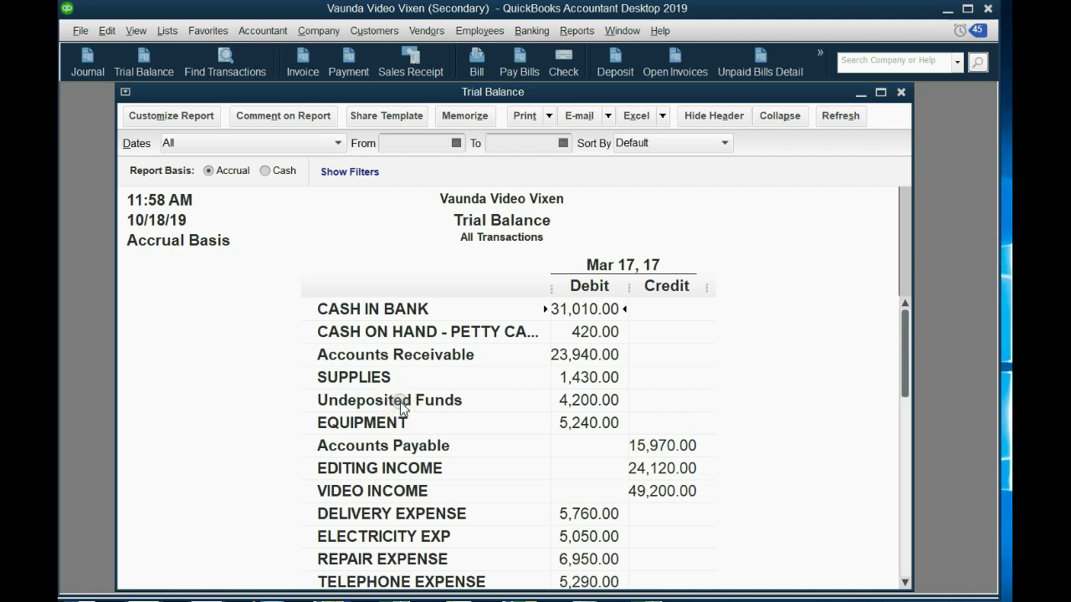
{"action": "left_click", "coordinate": [583, 404]}
{"action": "double_click", "coordinate": [589, 403]}
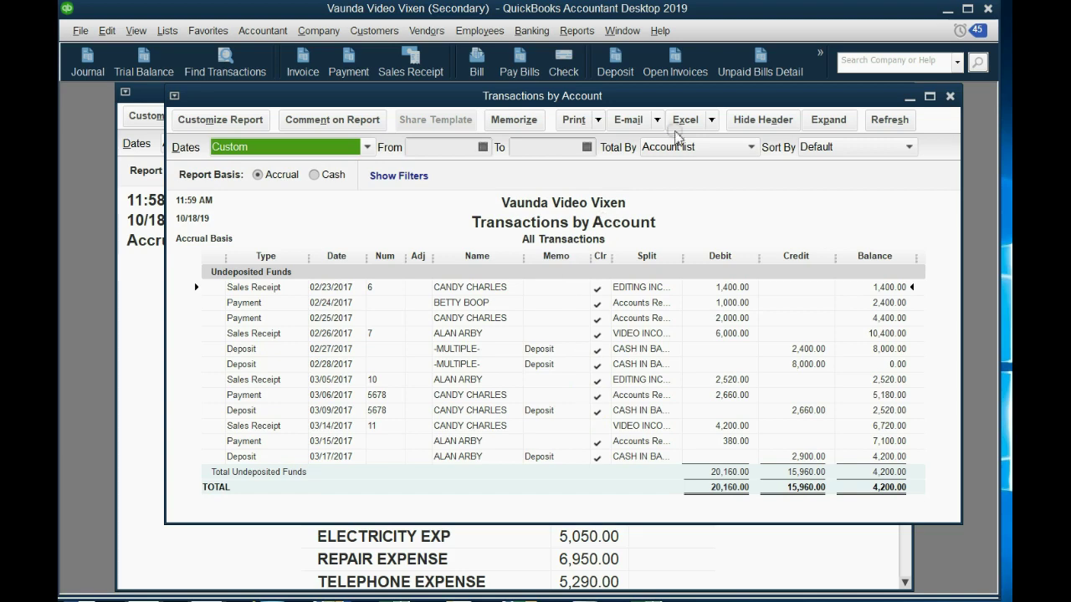
{"action": "left_click_drag", "start_coordinate": [679, 95], "coordinate": [630, 110]}
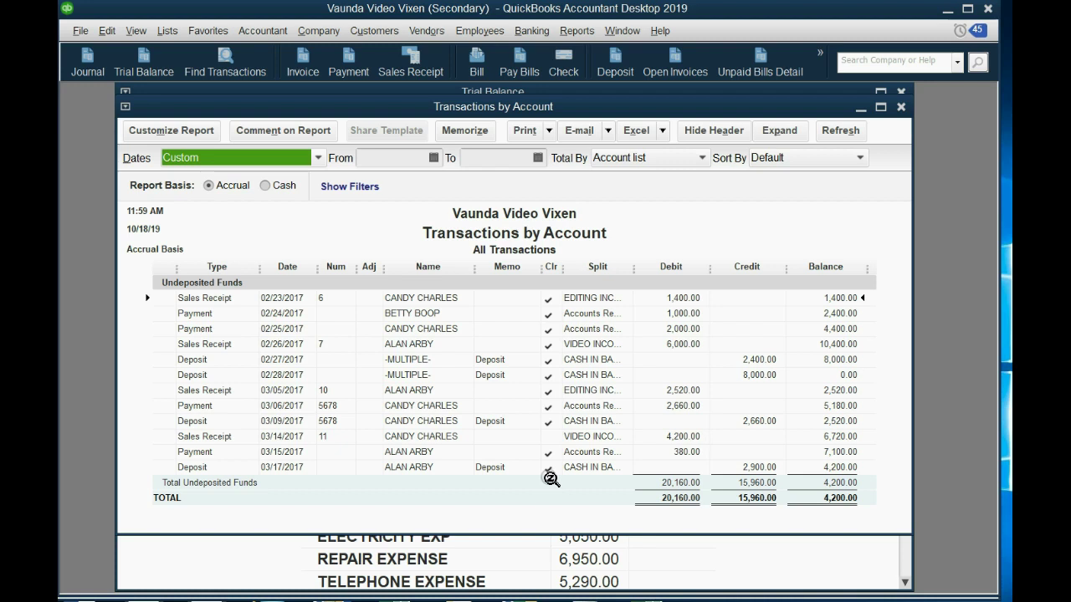
{"action": "left_click", "coordinate": [586, 435]}
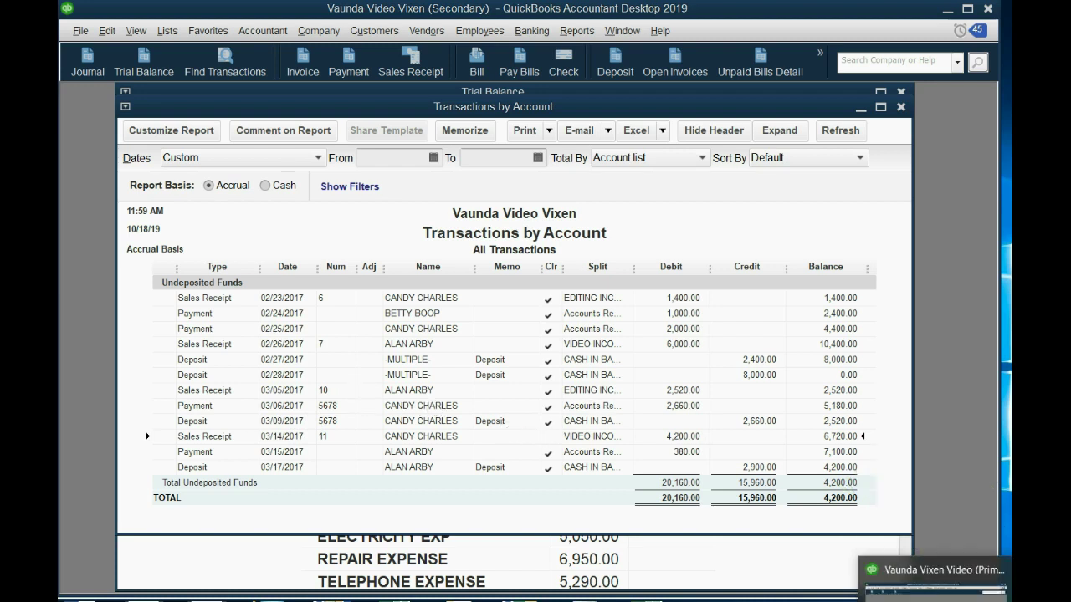
- Switch to the Vaunda Vixen Video (Primary) company file and open the Undeposited Funds transaction detail from its Trial Balance
{"action": "left_click", "coordinate": [935, 578]}
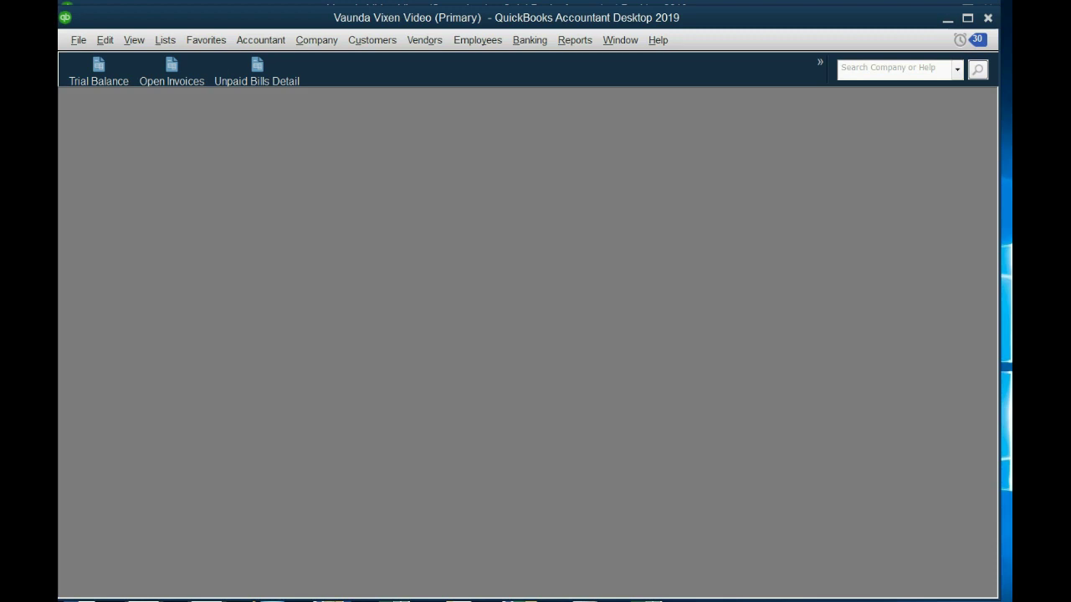
{"action": "left_click", "coordinate": [96, 65]}
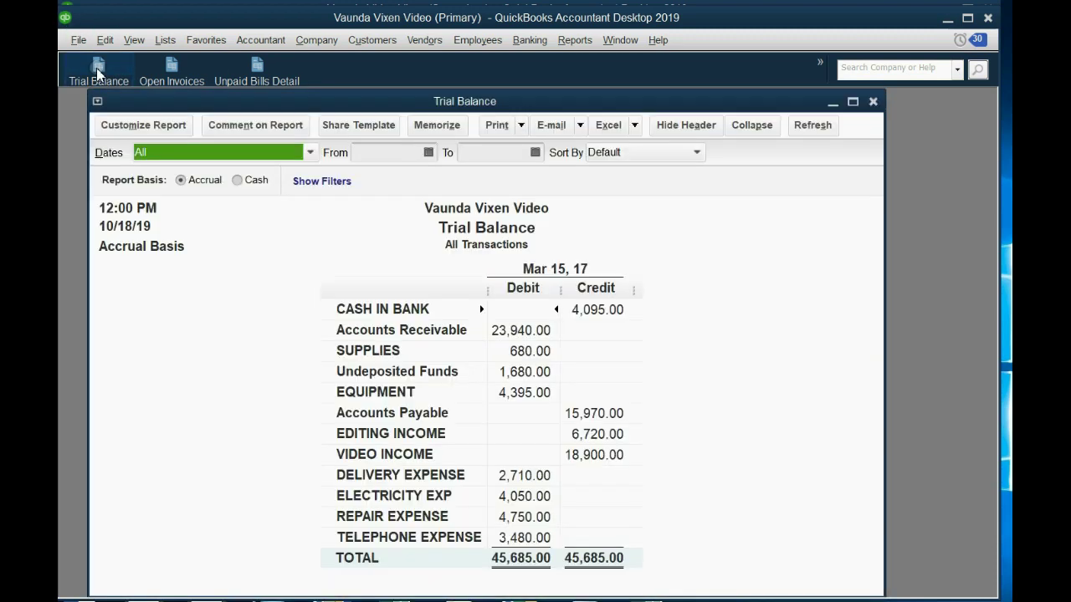
{"action": "left_click", "coordinate": [406, 374]}
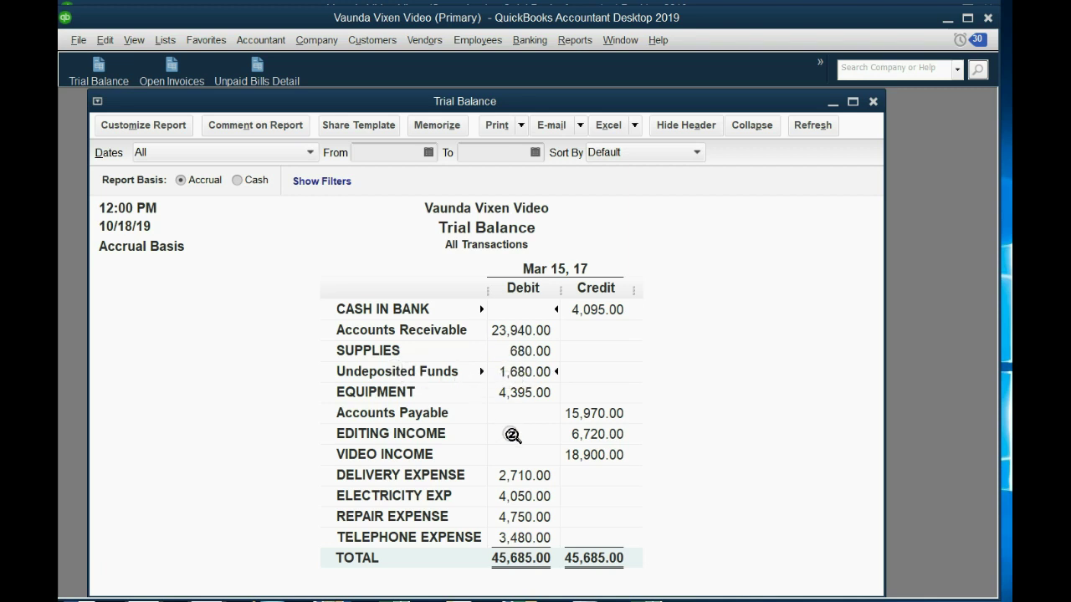
{"action": "double_click", "coordinate": [522, 371]}
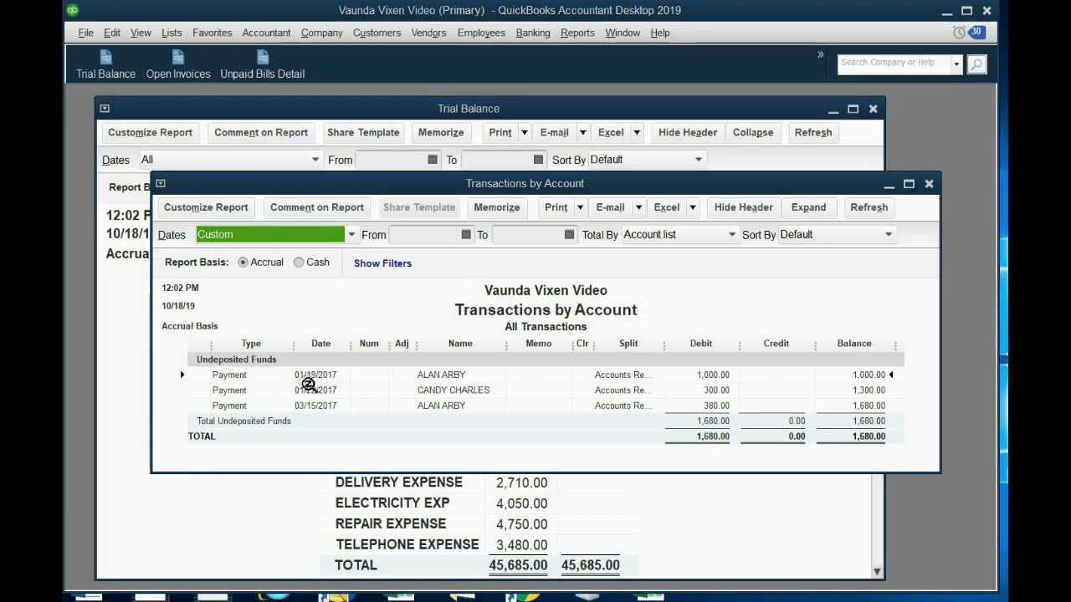
- Change the deposit account of the 01/19/2017 customer payment of 1,000.00 to CASH IN BANK and record the change
{"action": "double_click", "coordinate": [316, 377]}
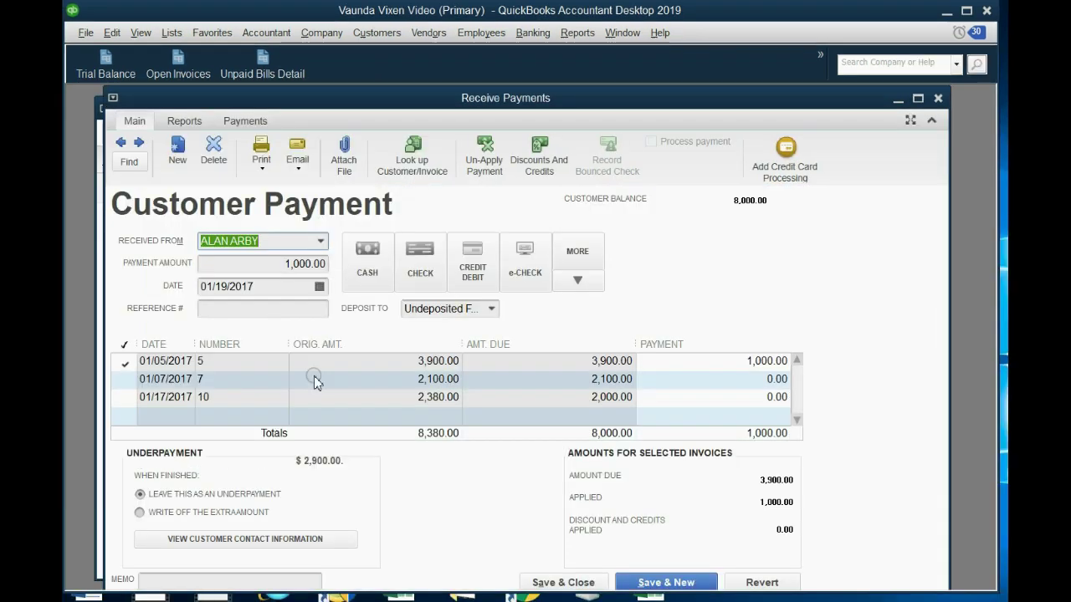
{"action": "left_click", "coordinate": [491, 308]}
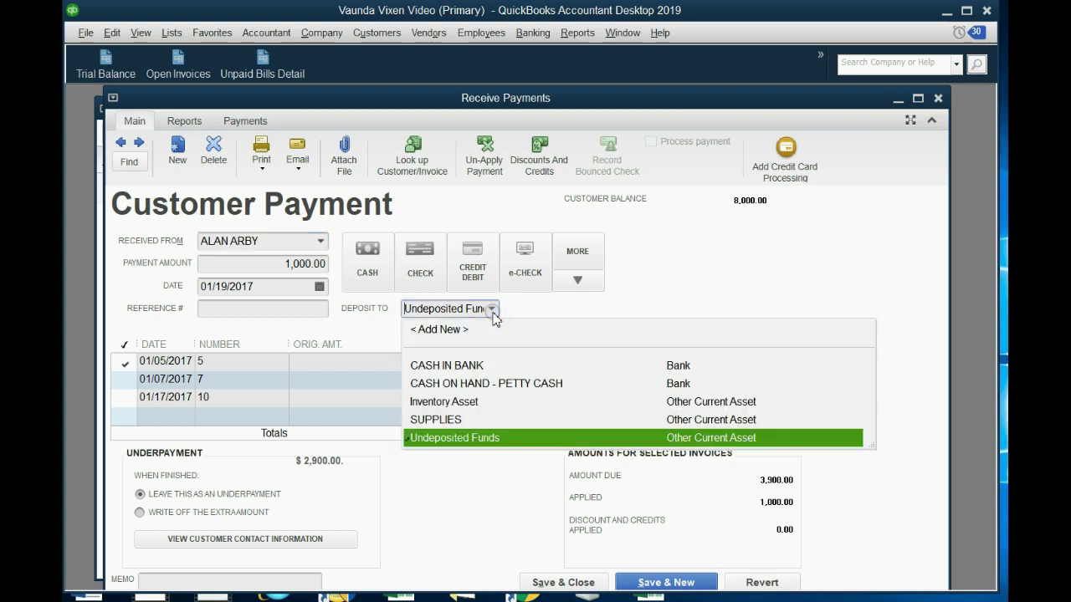
{"action": "left_click", "coordinate": [485, 368]}
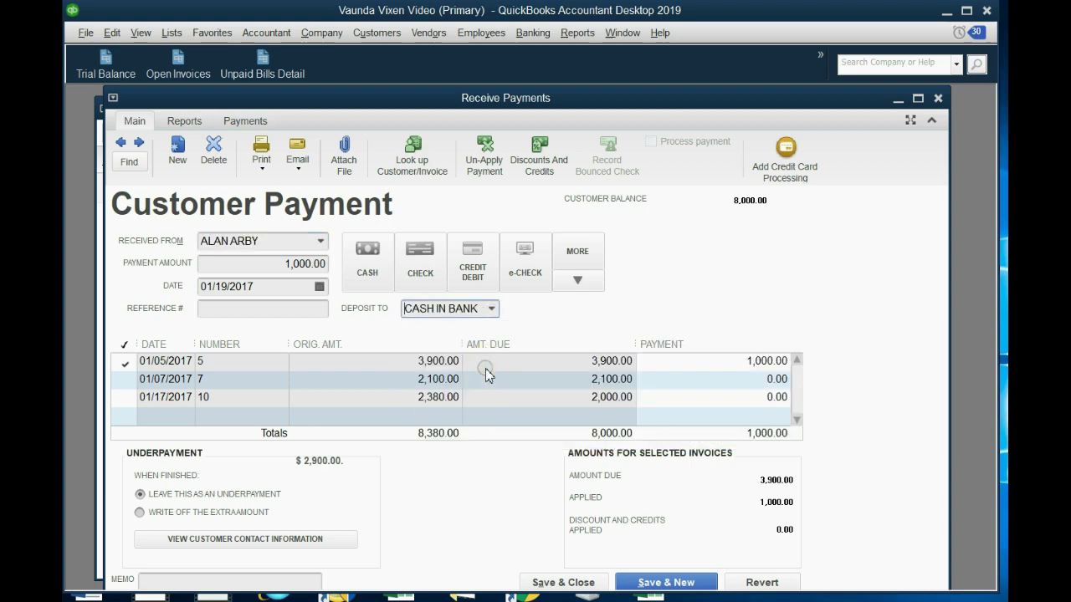
{"action": "left_click", "coordinate": [552, 582]}
{"action": "left_click", "coordinate": [623, 212]}
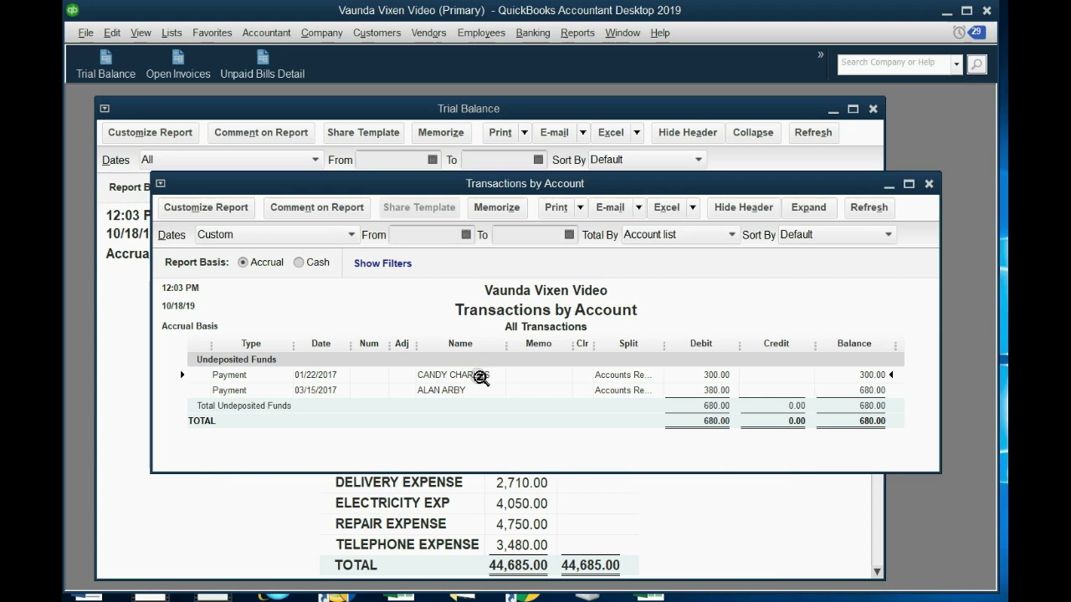
- Change the deposit account of the 01/22/2017 customer payment of 300.00 to CASH IN BANK and record the change
{"action": "double_click", "coordinate": [480, 378]}
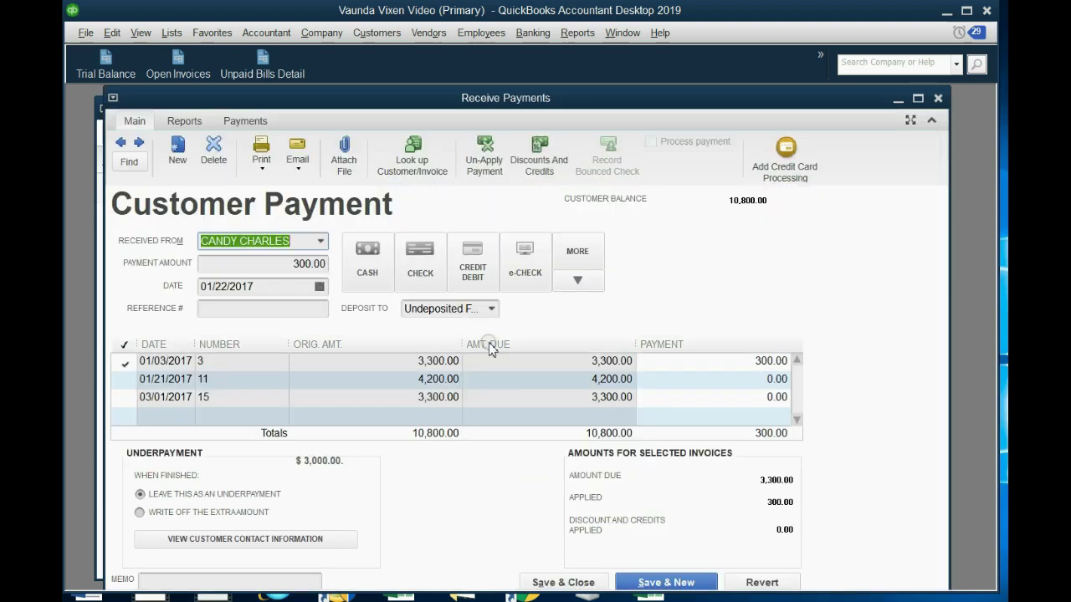
{"action": "left_click", "coordinate": [494, 309]}
{"action": "left_click", "coordinate": [492, 365]}
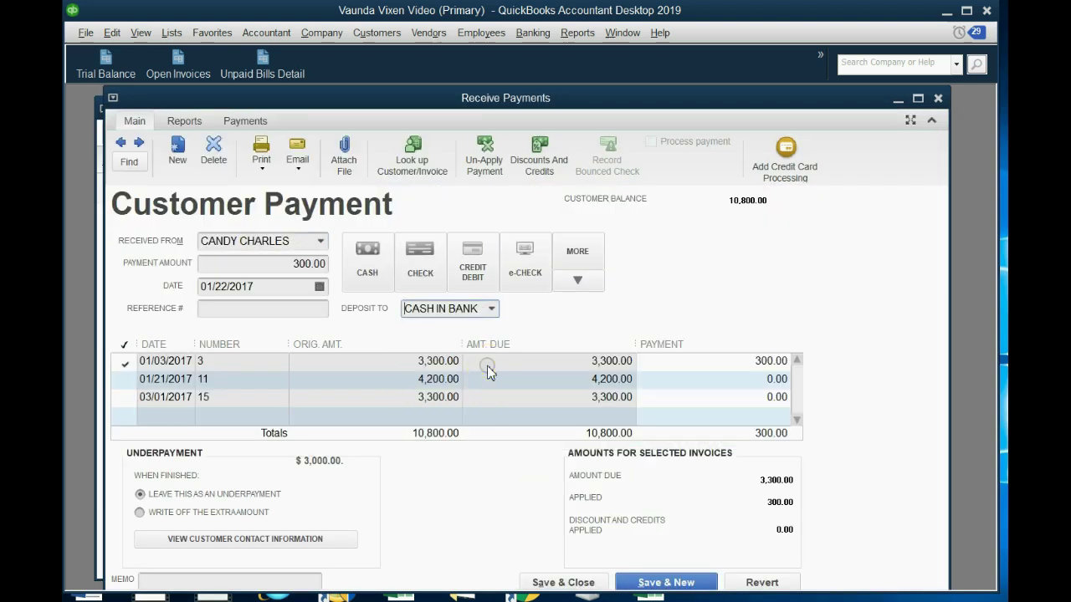
{"action": "left_click", "coordinate": [571, 581]}
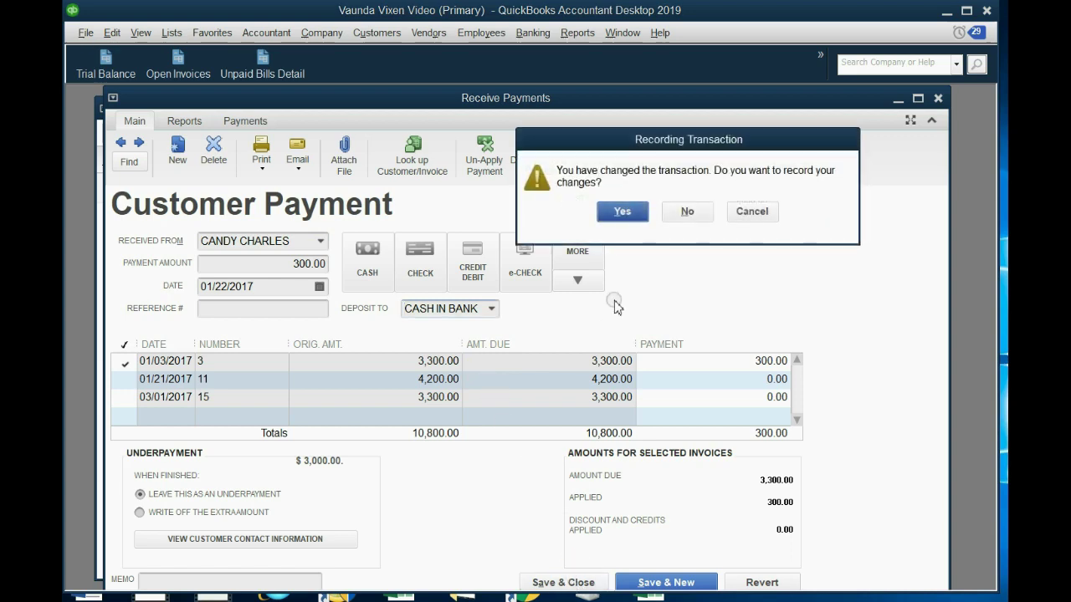
{"action": "left_click", "coordinate": [620, 212]}
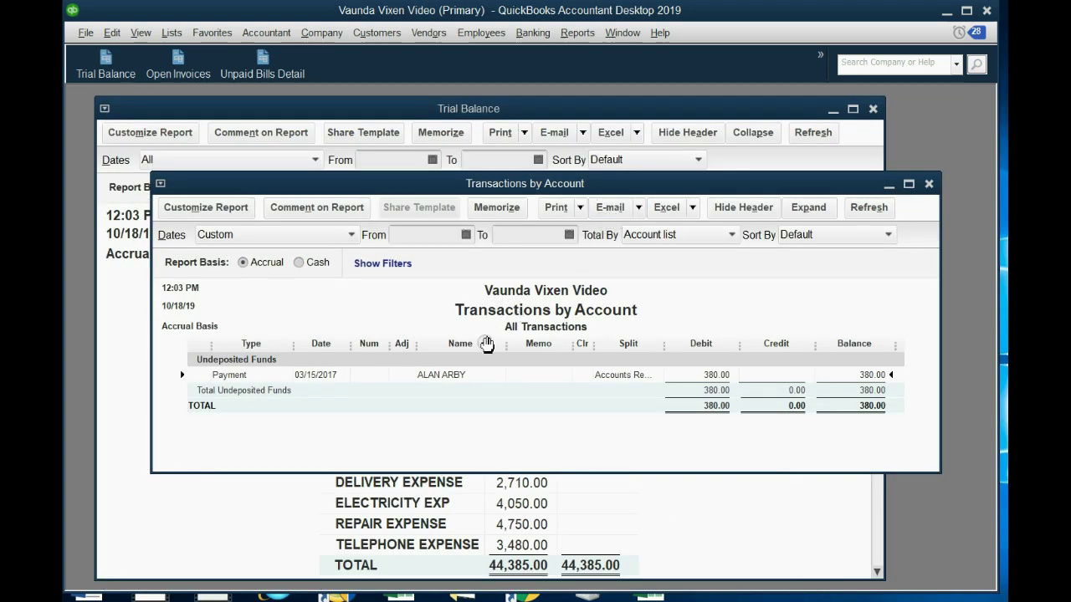
- Change the deposit account of the 03/15/2017 customer payment of 380.00 to CASH IN BANK and record the change
{"action": "double_click", "coordinate": [459, 373]}
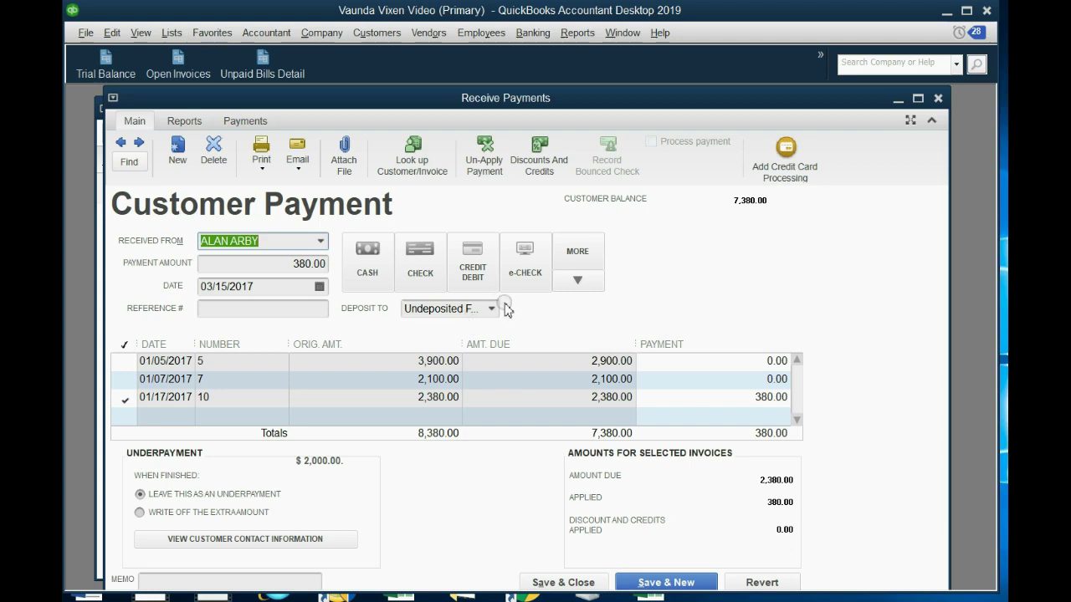
{"action": "left_click", "coordinate": [492, 309]}
{"action": "left_click", "coordinate": [482, 365]}
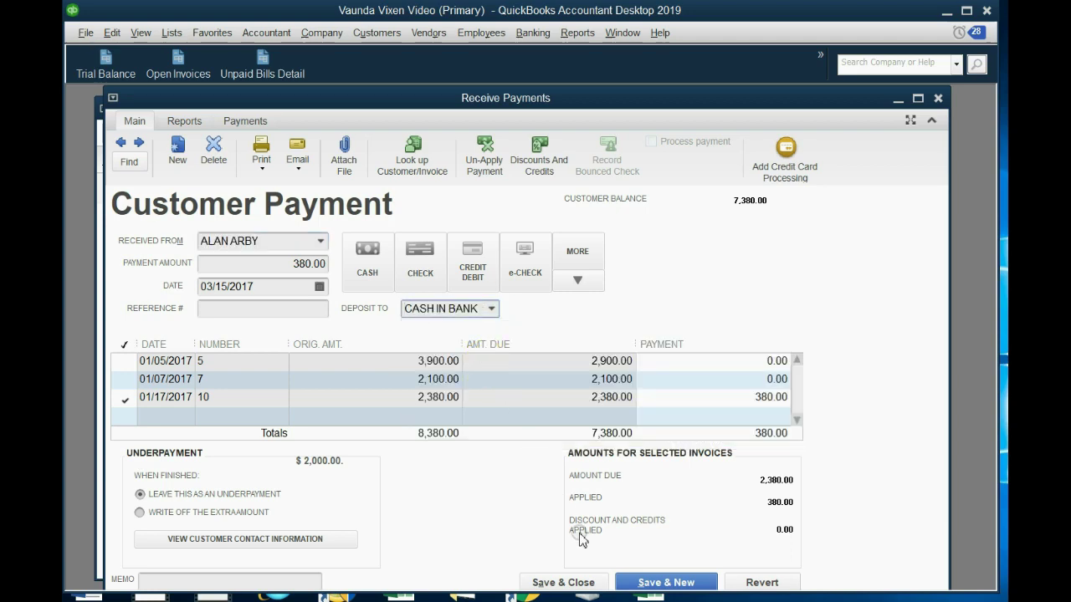
{"action": "left_click", "coordinate": [583, 583]}
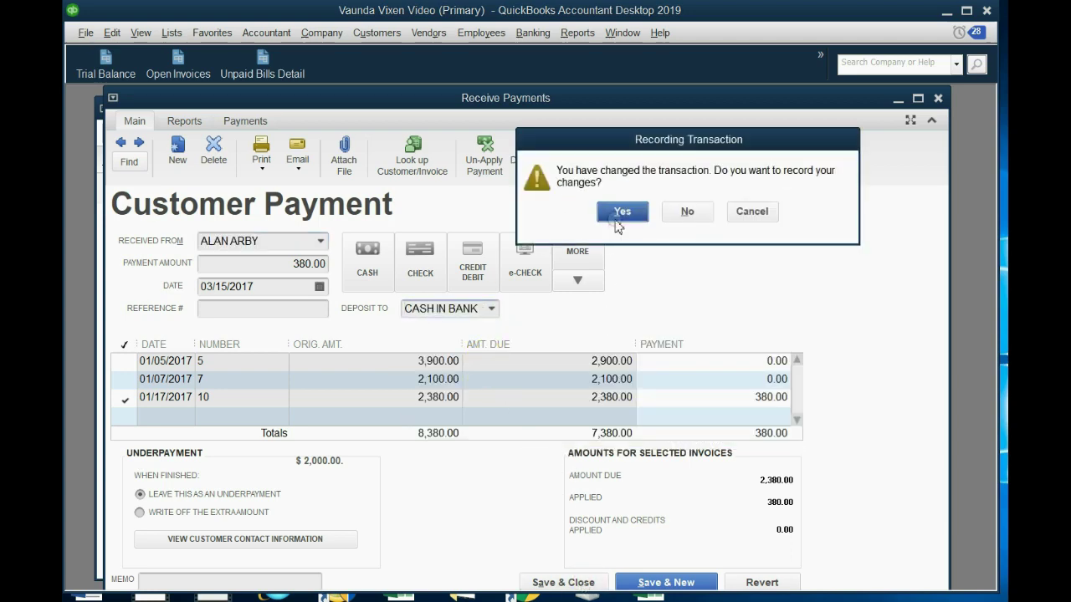
{"action": "left_click", "coordinate": [619, 212]}
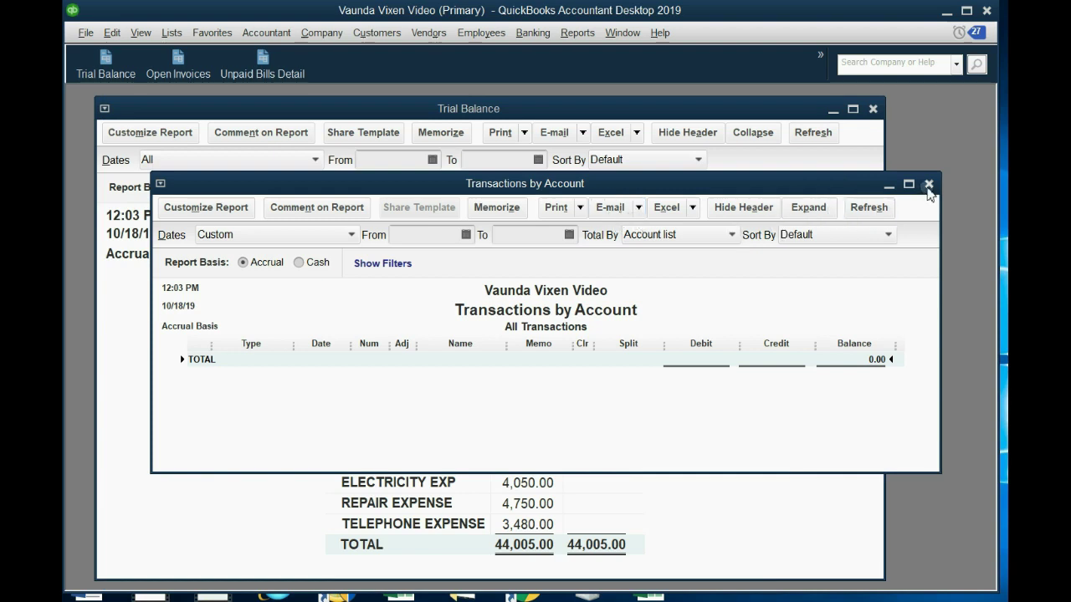
- Return to the Trial Balance to check the CASH IN BANK balance, and switch to the PowerPoint slide show
{"action": "left_click", "coordinate": [928, 184]}
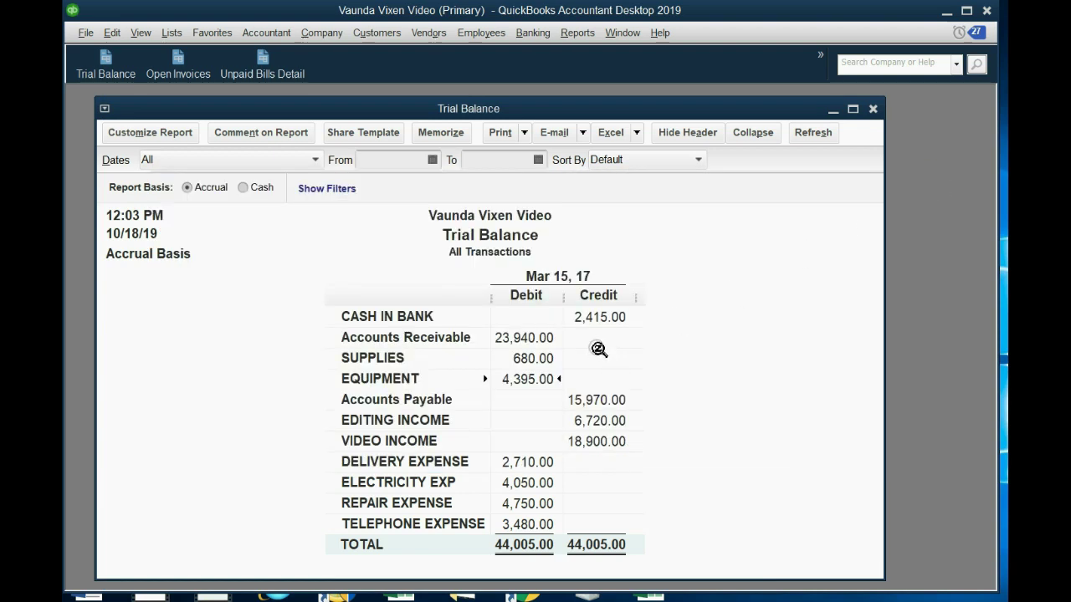
{"action": "left_click", "coordinate": [605, 318]}
{"action": "key", "text": "alt+Tab"}
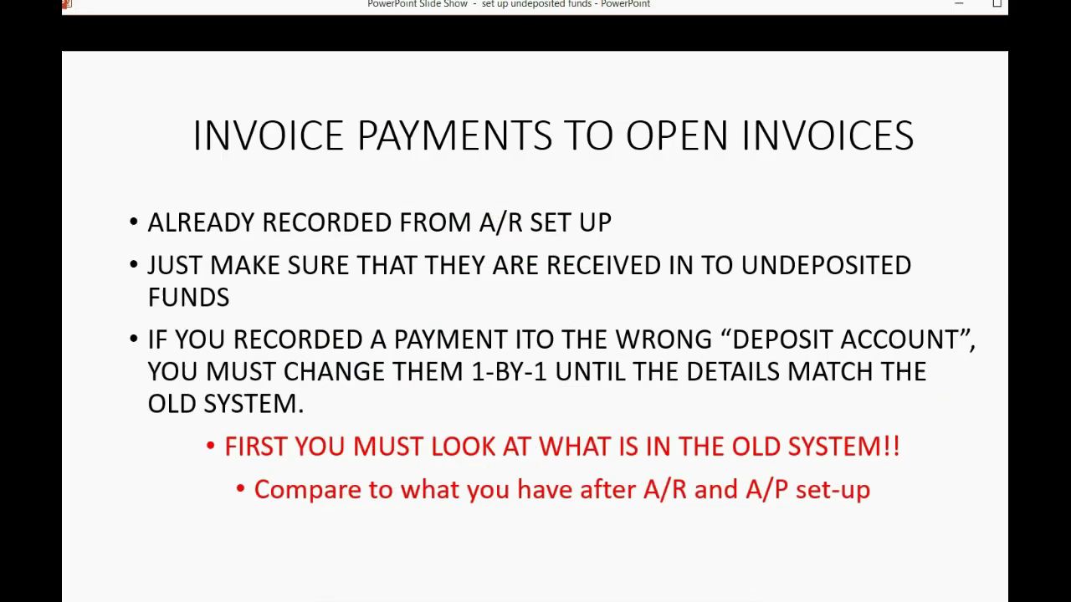
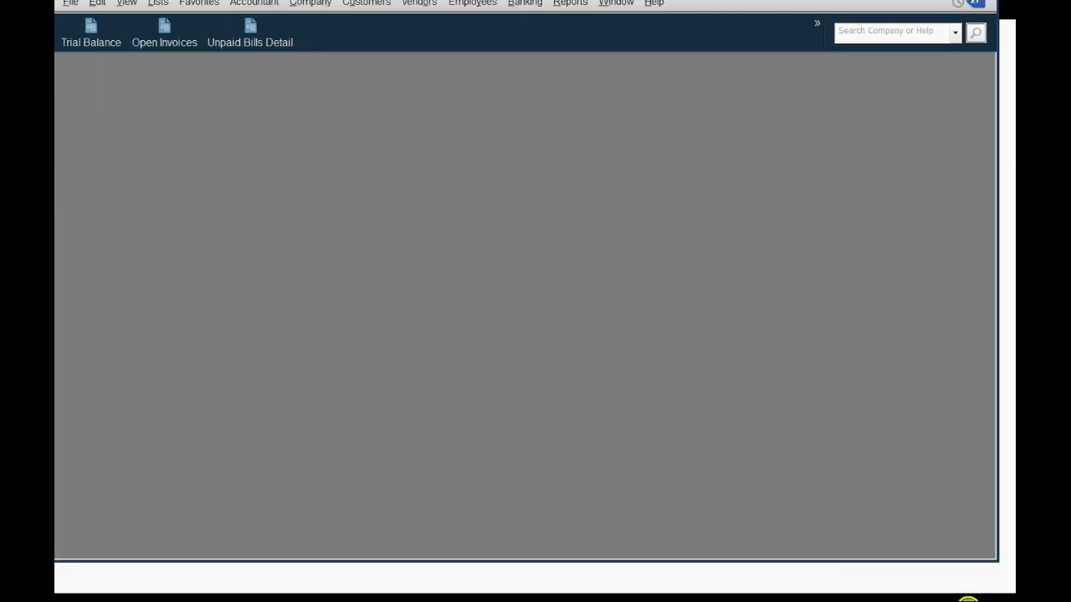
- Start a sales receipt in QuickBooks dated 03/14/2017 and select the customer from the old system's undeposited sale
{"action": "left_click", "coordinate": [376, 7]}
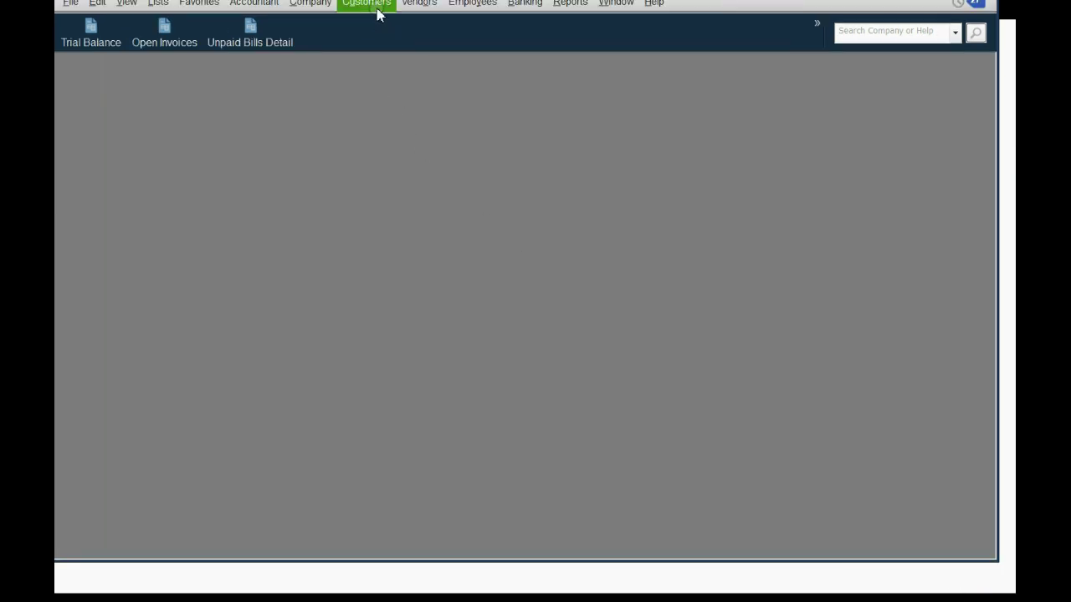
{"action": "left_click", "coordinate": [396, 119]}
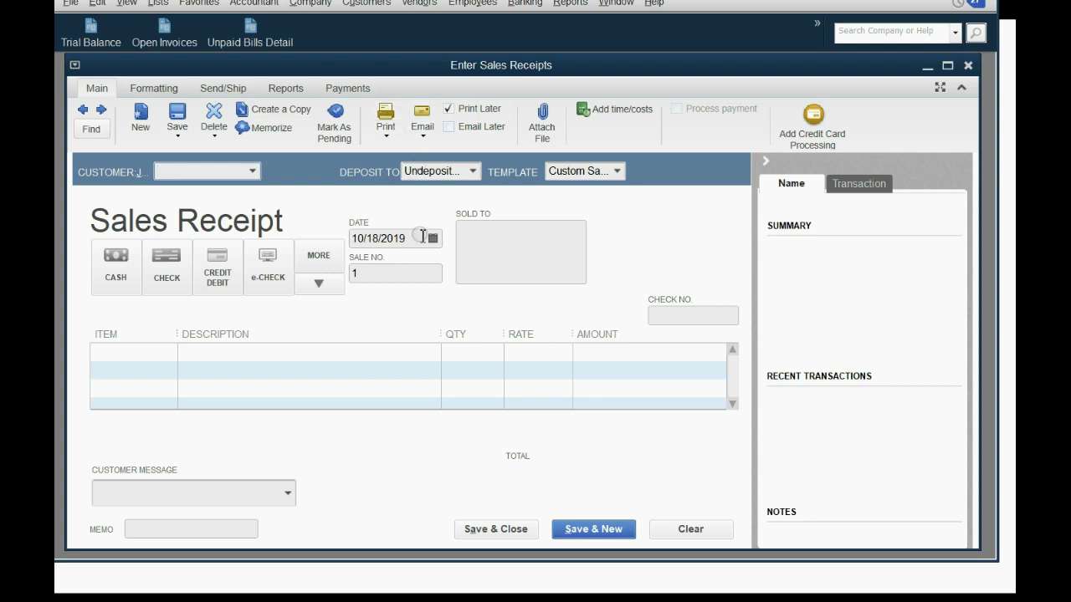
{"action": "left_click", "coordinate": [431, 238]}
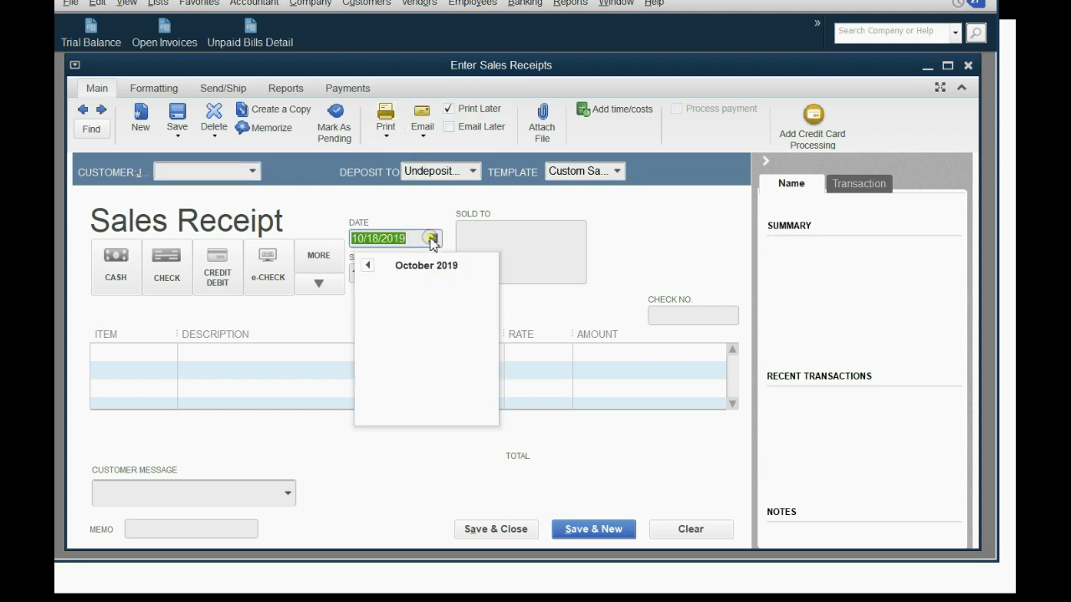
{"action": "left_click", "coordinate": [368, 265]}
{"action": "left_click", "coordinate": [368, 265]}
{"action": "left_click", "coordinate": [368, 265]}
{"action": "left_click", "coordinate": [368, 266]}
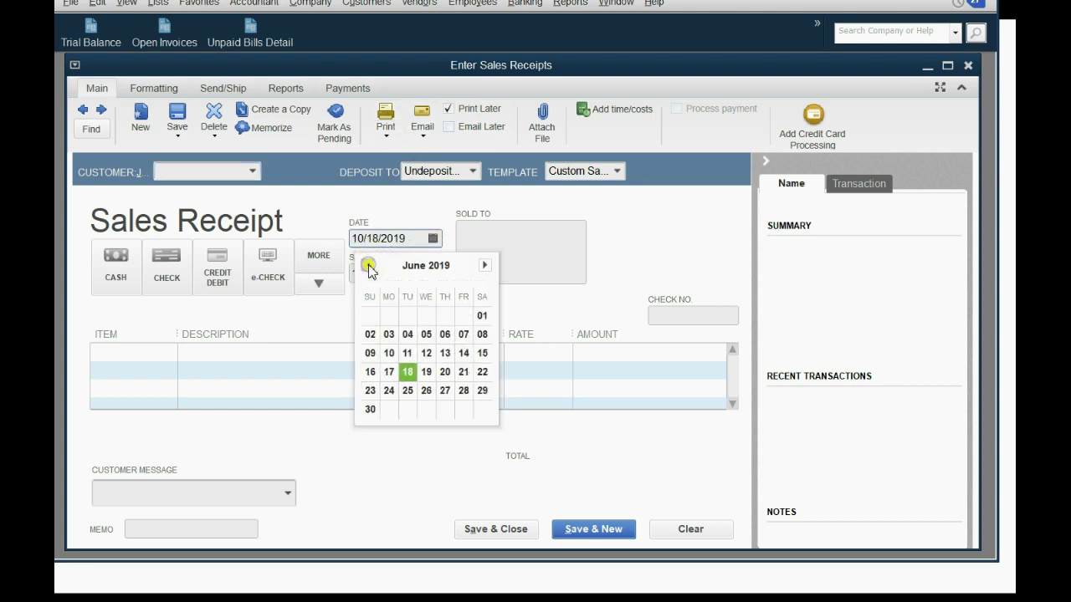
{"action": "left_click", "coordinate": [368, 266]}
{"action": "left_click", "coordinate": [368, 265]}
{"action": "left_click", "coordinate": [368, 265]}
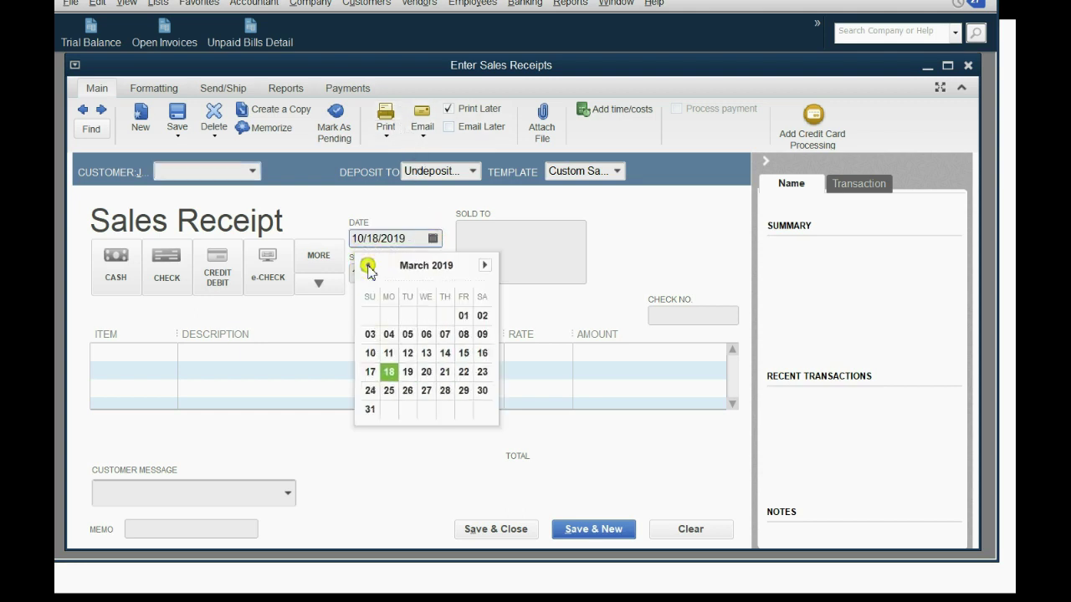
{"action": "left_click", "coordinate": [445, 353]}
{"action": "left_click", "coordinate": [422, 242]}
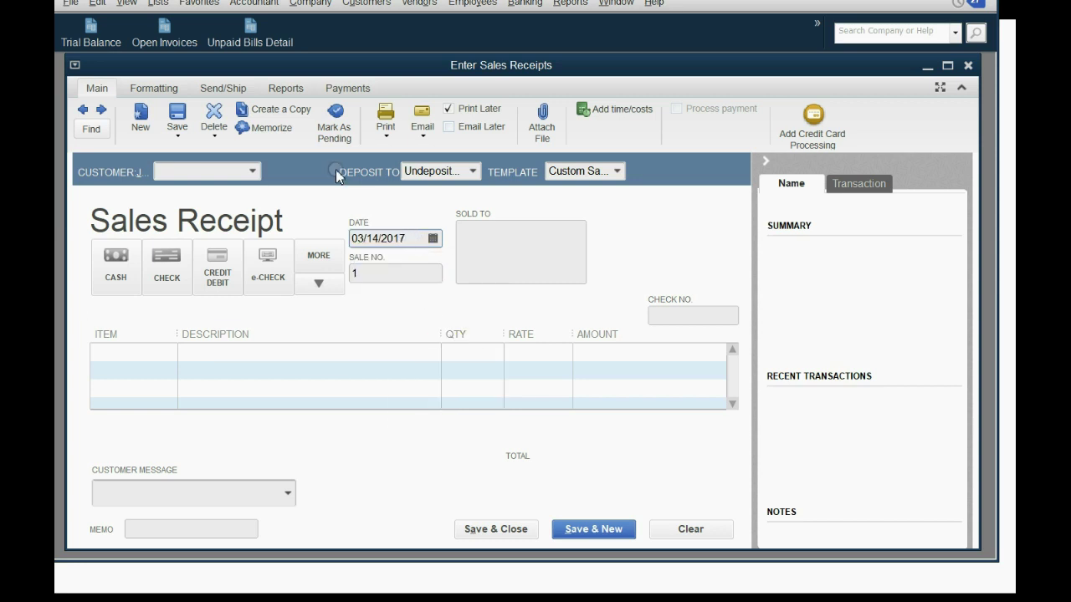
{"action": "left_click", "coordinate": [251, 170]}
{"action": "left_click", "coordinate": [248, 264]}
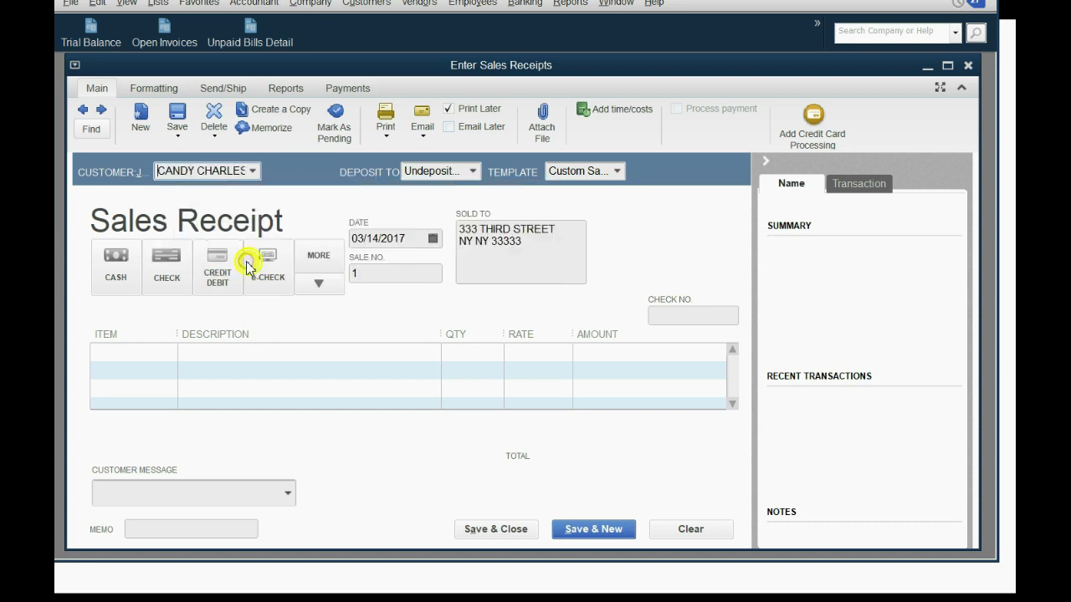
- Add the VIDEO INCOME item with a quantity of 14 to the sales receipt
{"action": "left_click", "coordinate": [173, 354]}
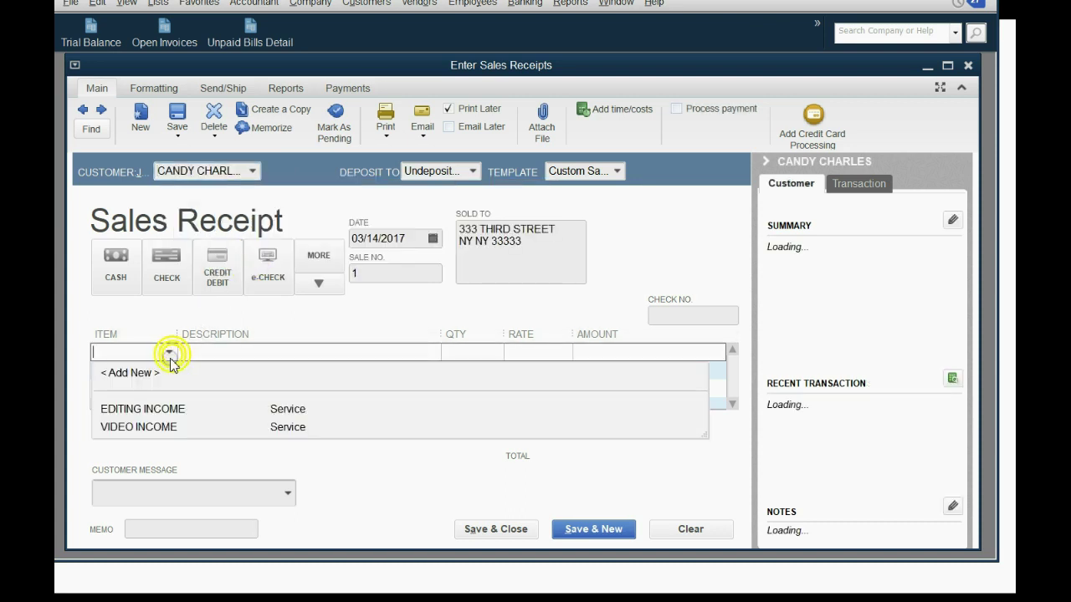
{"action": "left_click", "coordinate": [168, 425]}
{"action": "left_click", "coordinate": [467, 362]}
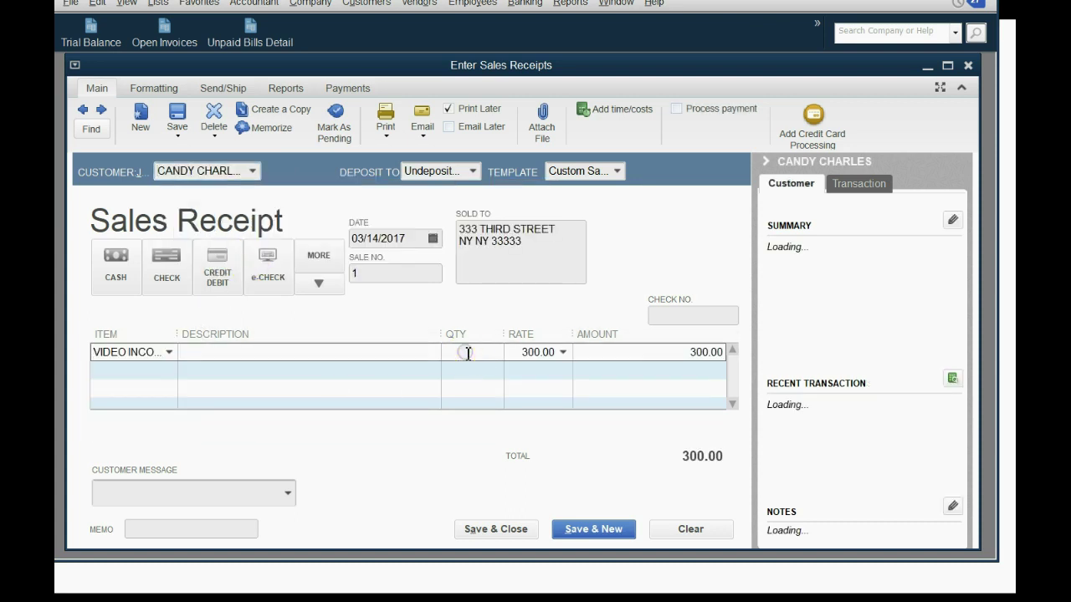
{"action": "type", "text": "14"}
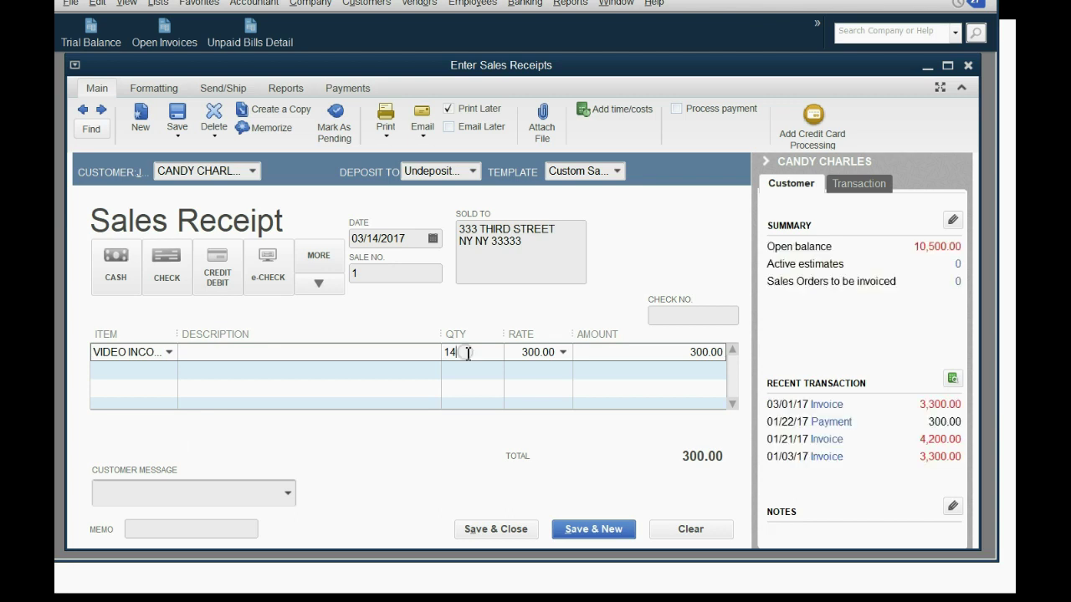
- Keep Undeposited Funds as the receipt's deposit account, set the payment method to check, and save and close the receipt
{"action": "left_click", "coordinate": [473, 172]}
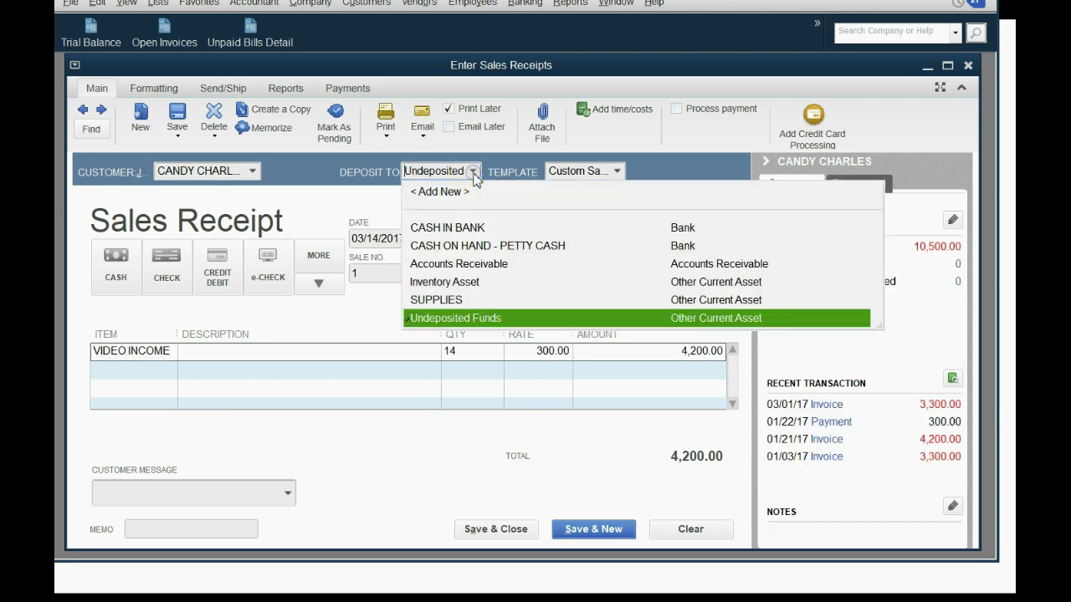
{"action": "left_click", "coordinate": [474, 174]}
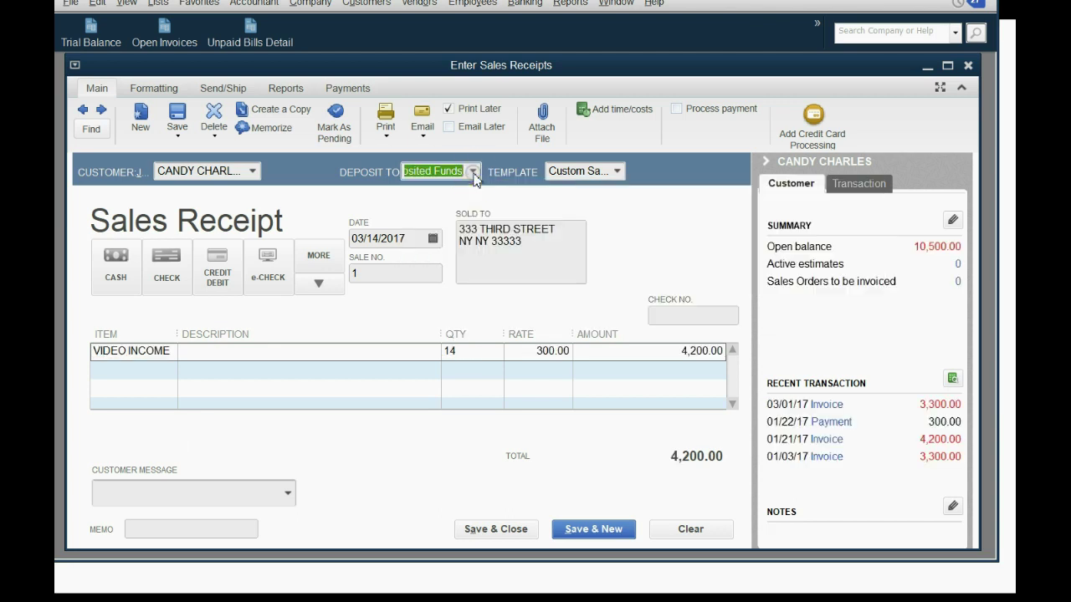
{"action": "left_click", "coordinate": [172, 278]}
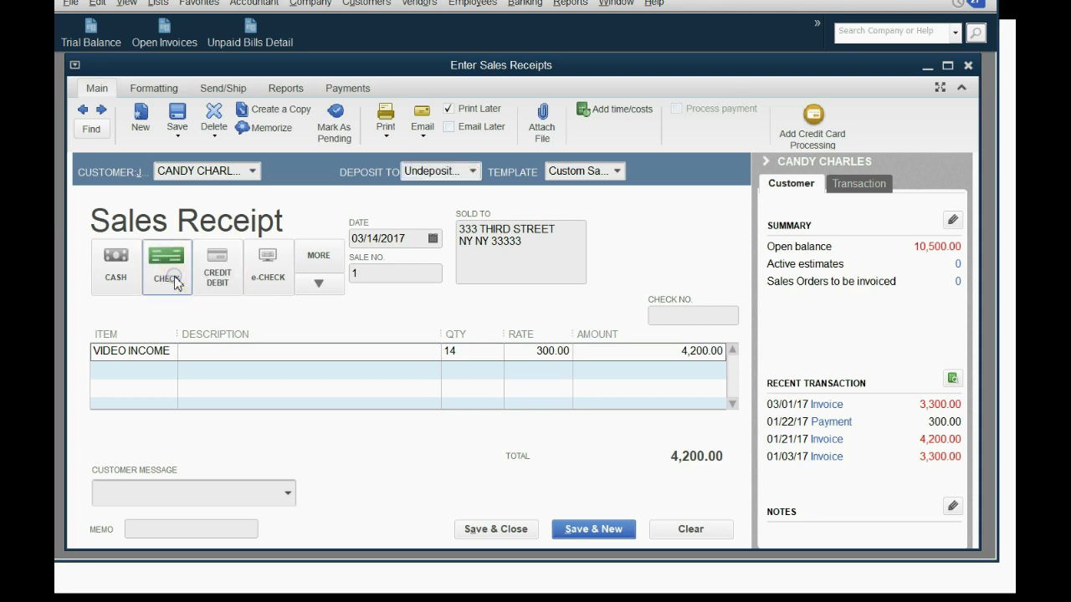
{"action": "left_click", "coordinate": [524, 529]}
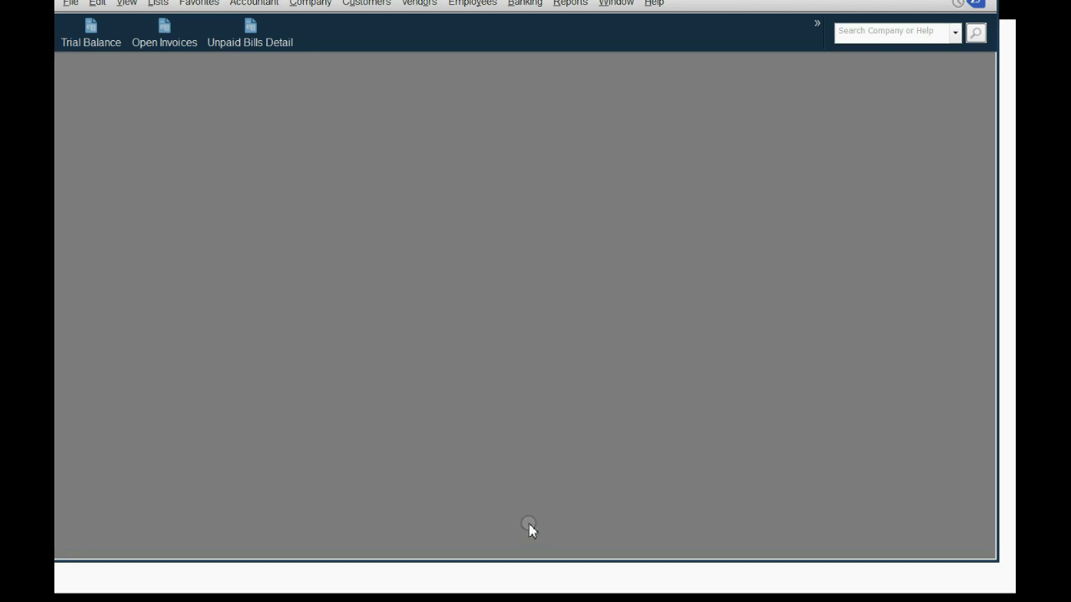
- Open the Trial Balance and check the Undeposited Funds balance
{"action": "left_click", "coordinate": [94, 33]}
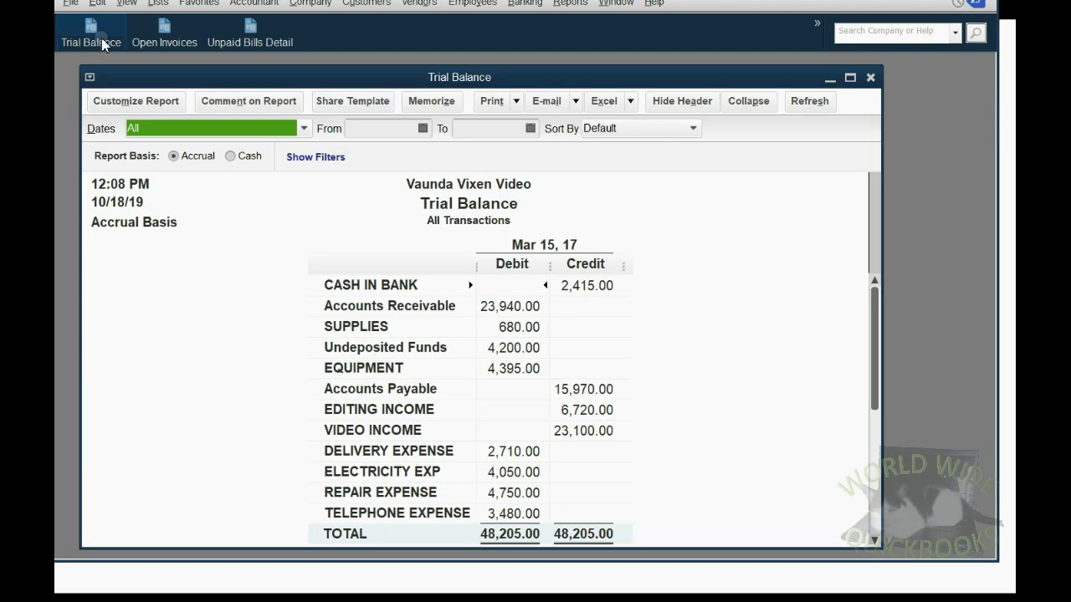
{"action": "left_click_drag", "start_coordinate": [342, 77], "coordinate": [345, 67]}
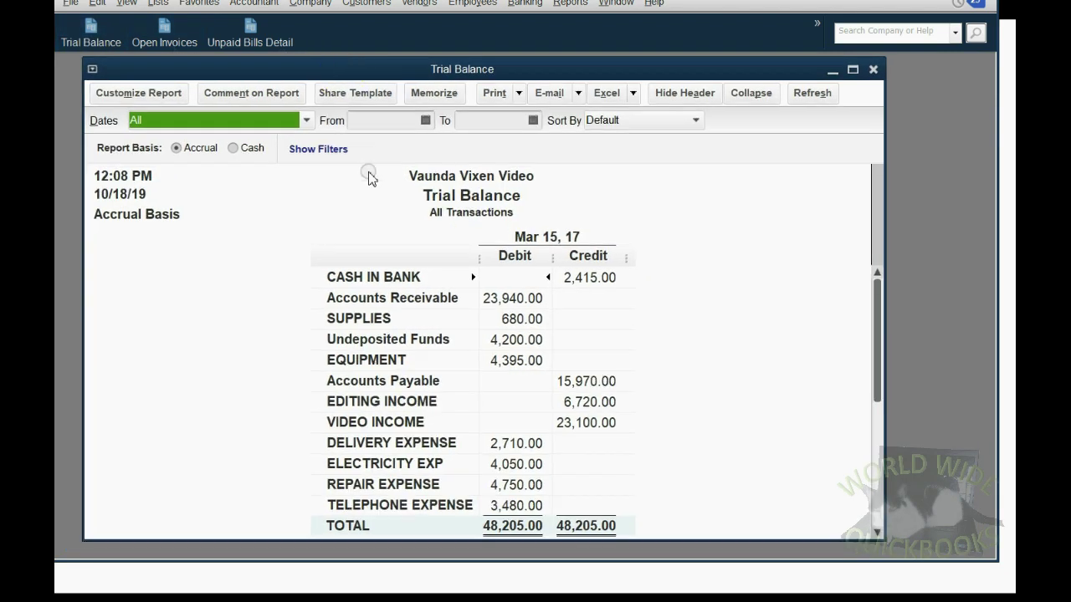
{"action": "left_click", "coordinate": [500, 339]}
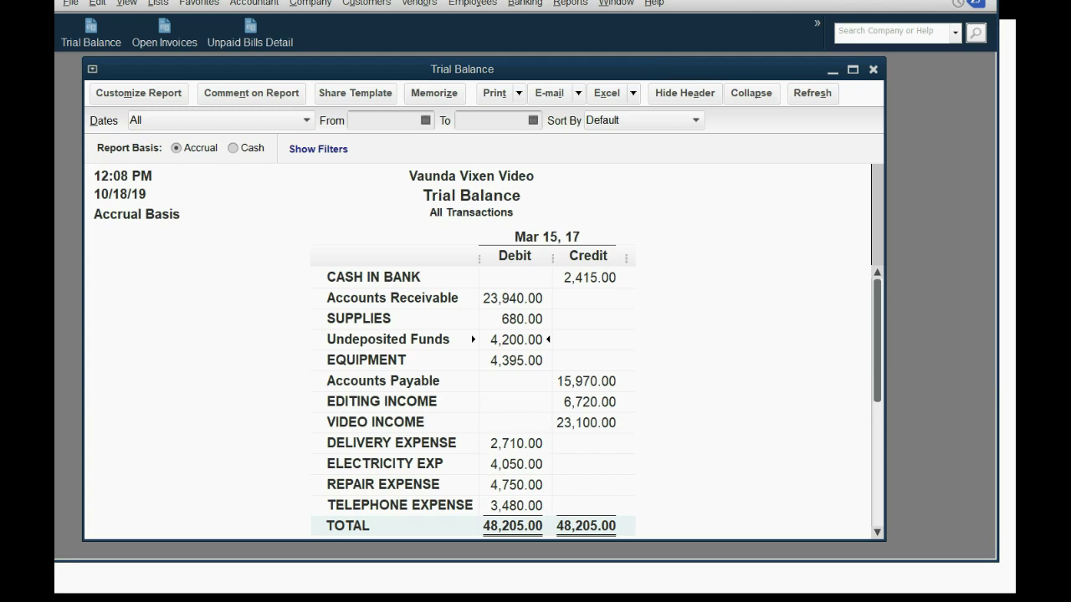
- Switch to the old system's QuickBooks file, close its sales receipt and transaction report, and compare Undeposited Funds on its Trial Balance
{"action": "mouse_move", "coordinate": [933, 601]}
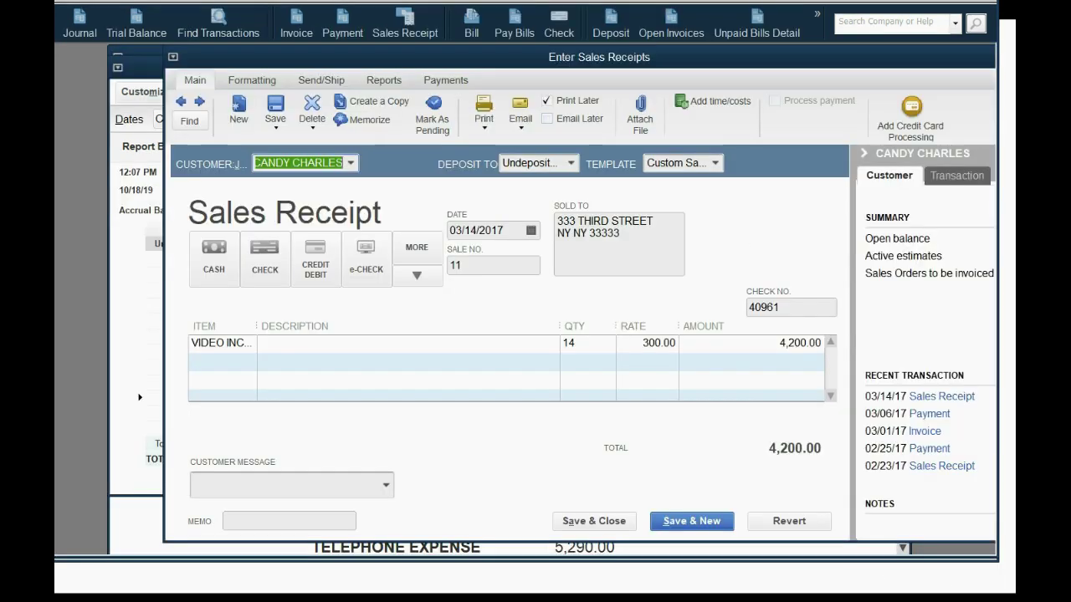
{"action": "key", "text": "Escape"}
{"action": "key", "text": "Escape"}
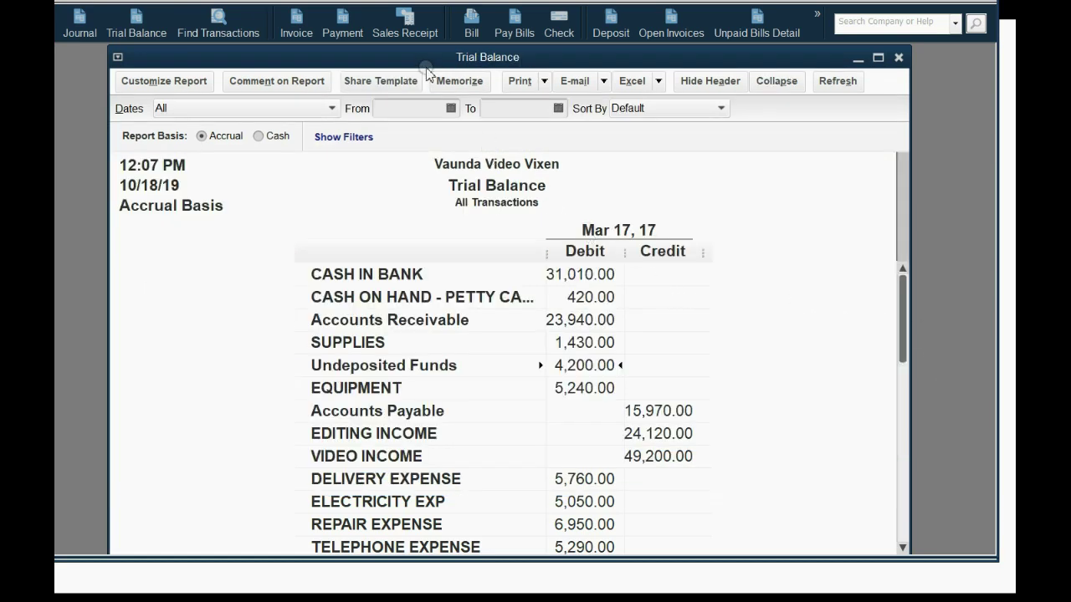
{"action": "left_click_drag", "start_coordinate": [424, 58], "coordinate": [408, 55]}
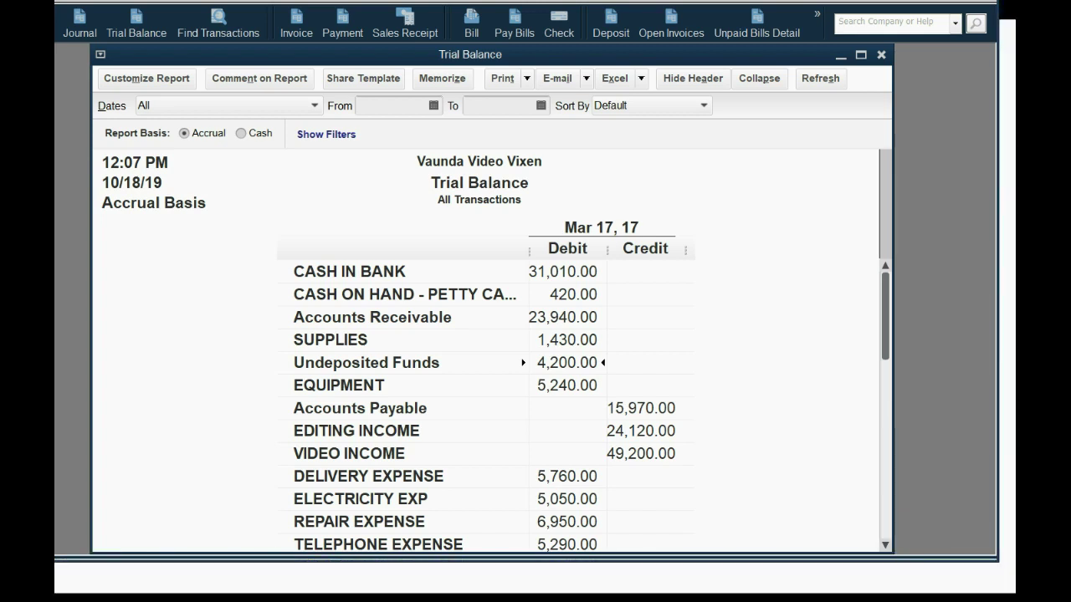
- Switch to QuickBooks Online, open the custom Trial Balance report, and drill into the Undeposited Funds amount
{"action": "left_click", "coordinate": [920, 535]}
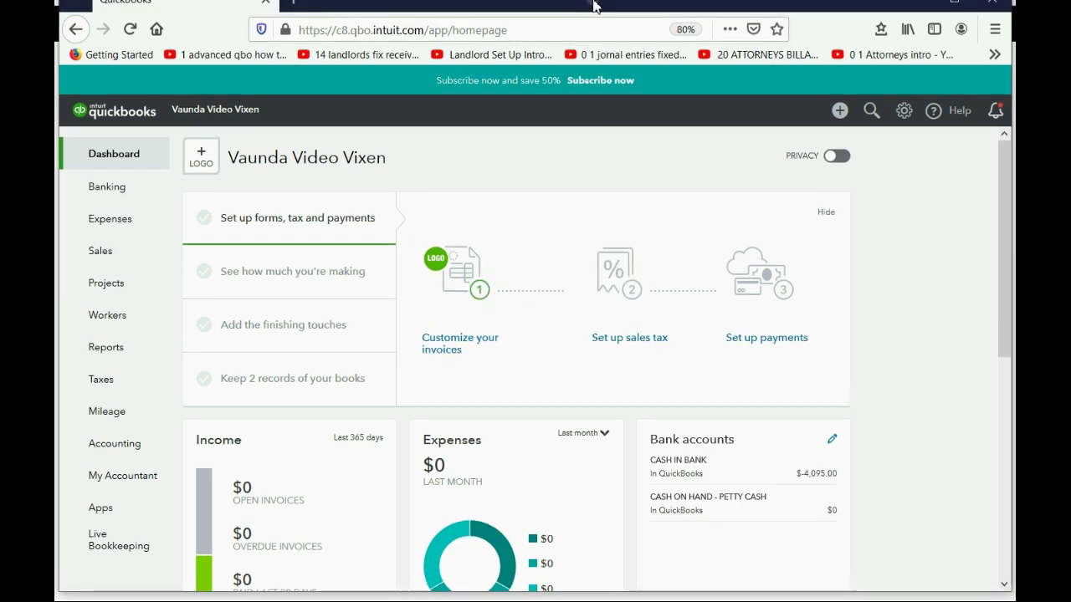
{"action": "left_click", "coordinate": [135, 294]}
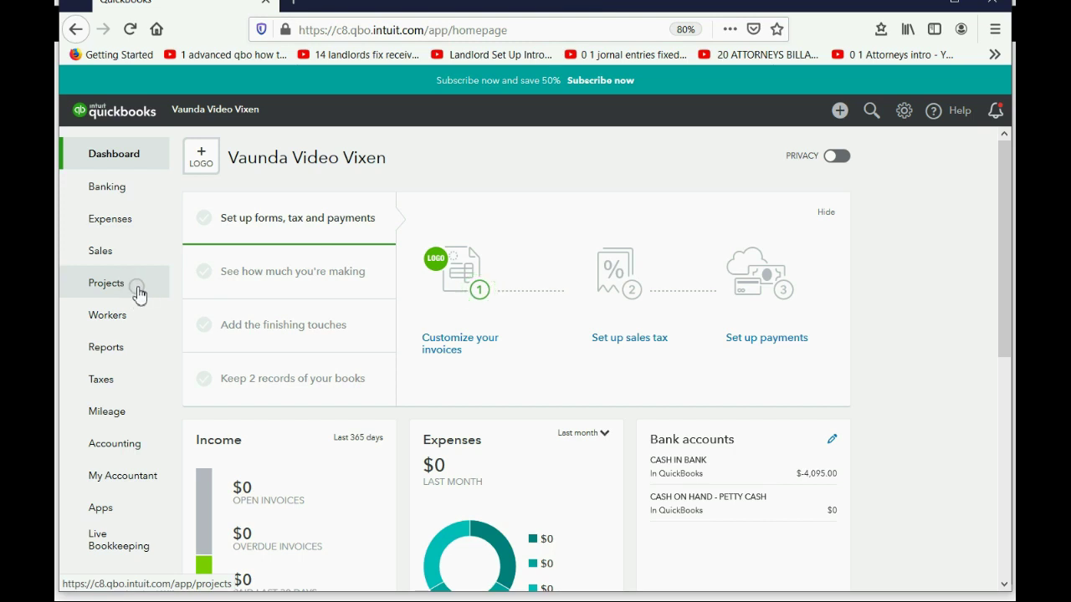
{"action": "left_click", "coordinate": [130, 358]}
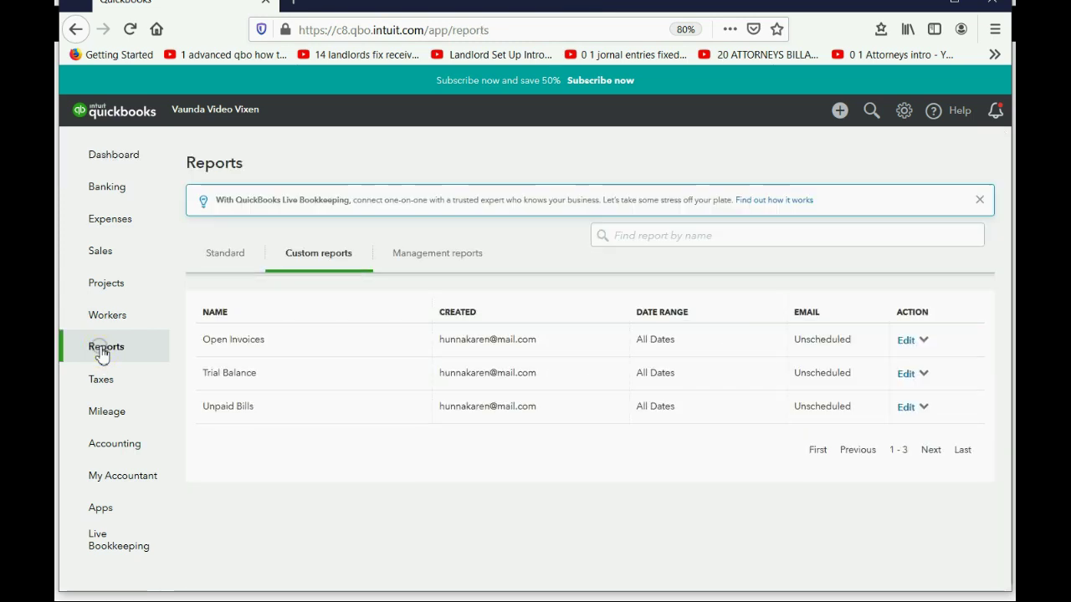
{"action": "left_click", "coordinate": [227, 374]}
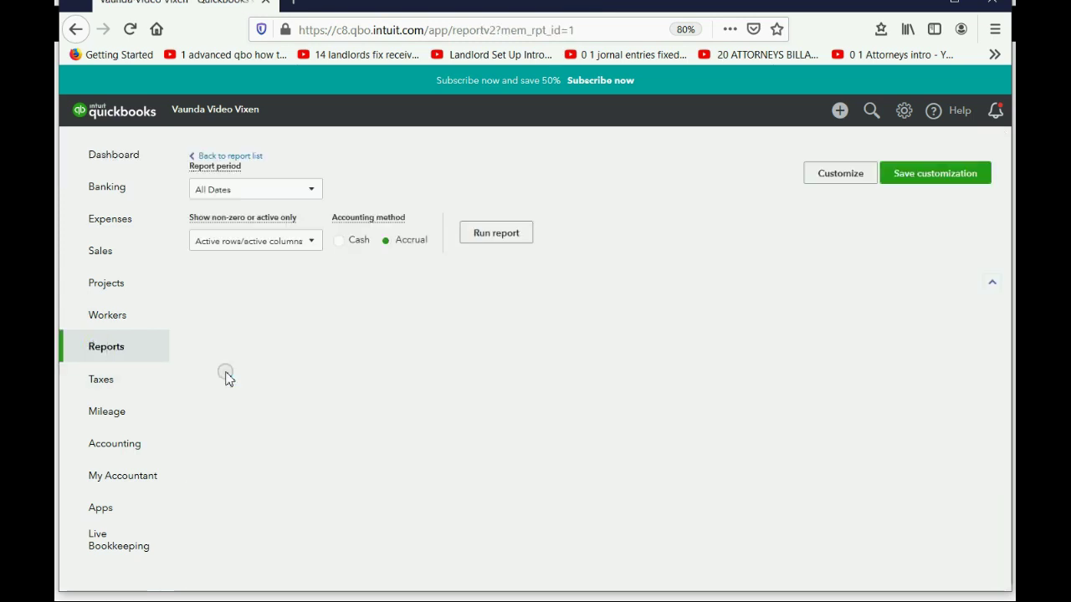
{"action": "left_click_drag", "start_coordinate": [1002, 405], "coordinate": [1002, 524]}
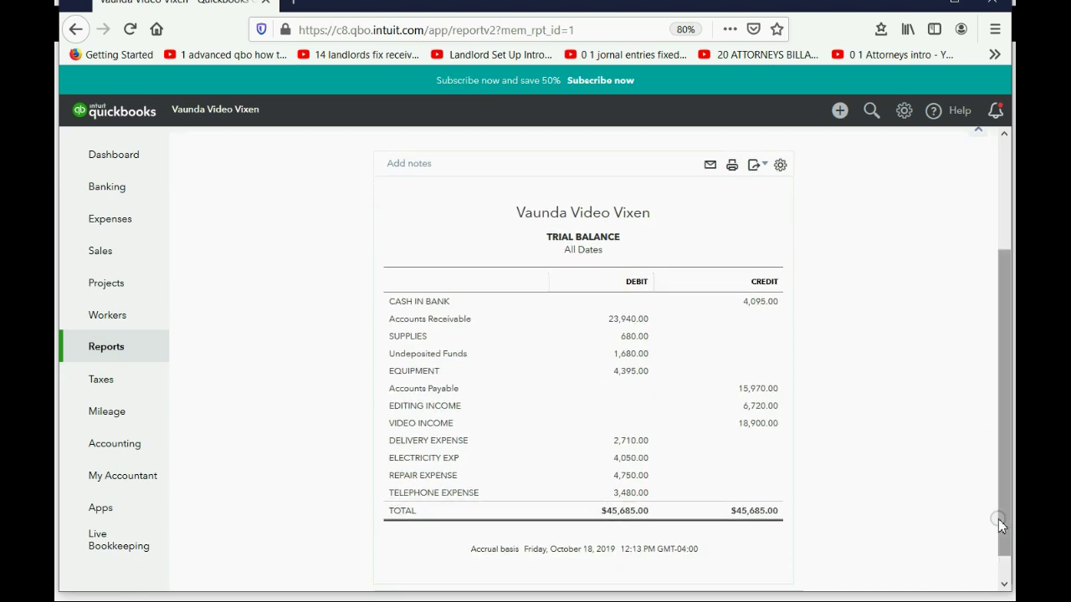
{"action": "left_click", "coordinate": [630, 355]}
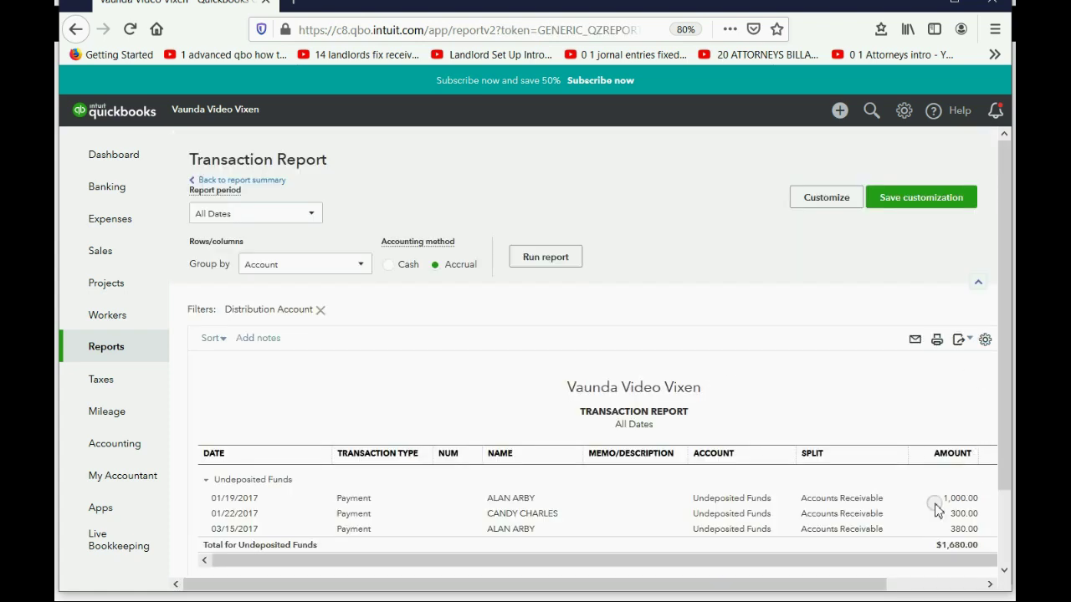
- Examine the dates, transaction types, amounts and balances of the payments in the Undeposited Funds Transaction Report
{"action": "mouse_move", "coordinate": [848, 563]}
{"action": "left_mouse_down"}
{"action": "mouse_move", "coordinate": [865, 562]}
{"action": "mouse_move", "coordinate": [878, 590]}
{"action": "mouse_move", "coordinate": [899, 590]}
{"action": "left_mouse_up"}
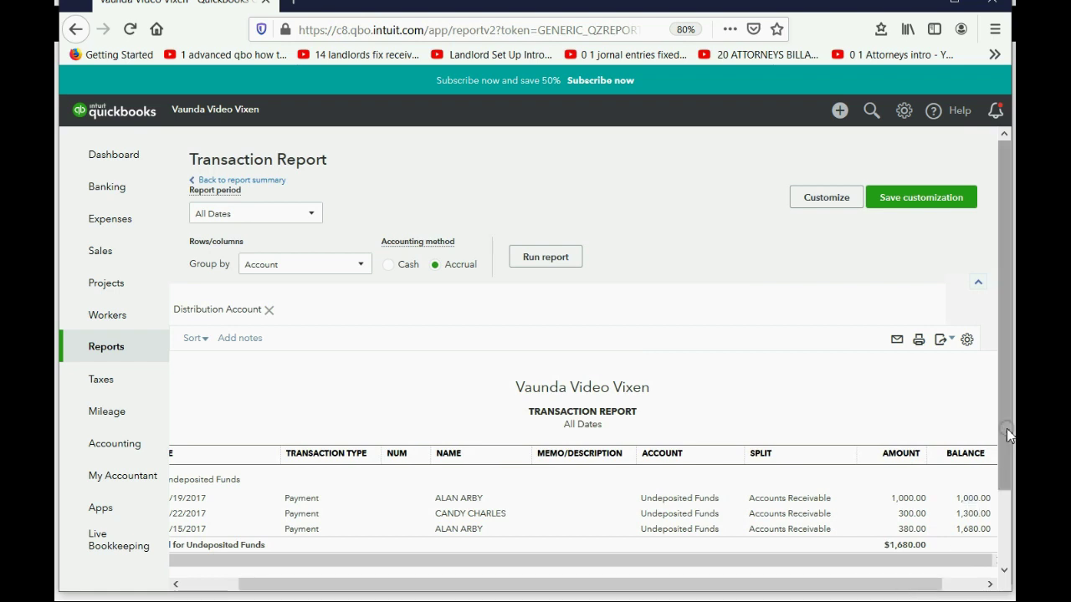
{"action": "left_click_drag", "start_coordinate": [1008, 435], "coordinate": [989, 497]}
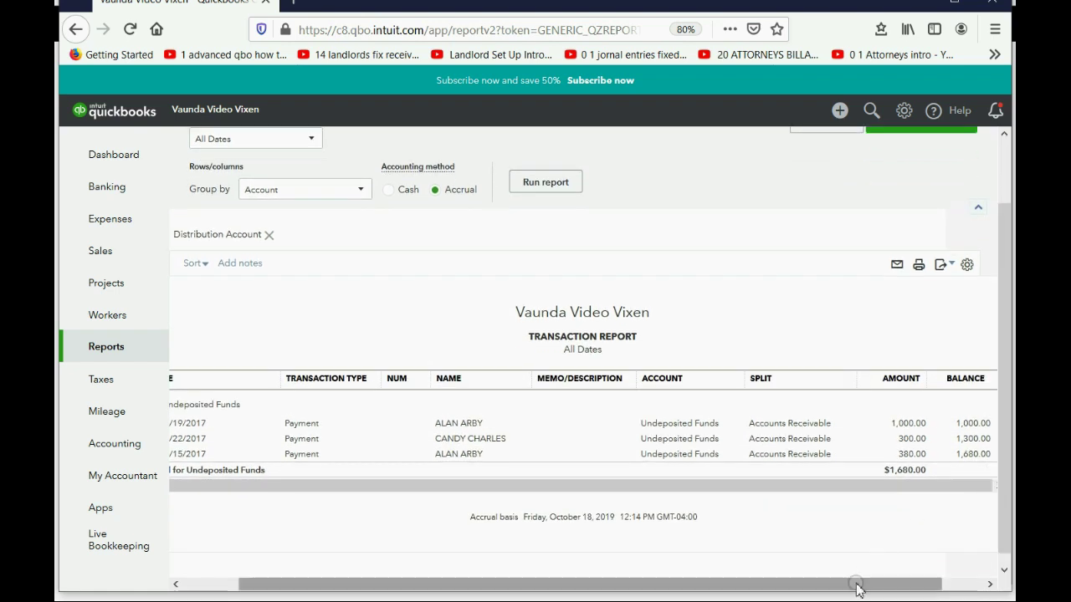
{"action": "mouse_move", "coordinate": [857, 589]}
{"action": "left_mouse_down"}
{"action": "mouse_move", "coordinate": [812, 588]}
{"action": "mouse_move", "coordinate": [873, 590]}
{"action": "mouse_move", "coordinate": [768, 578]}
{"action": "mouse_move", "coordinate": [855, 569]}
{"action": "left_mouse_up"}
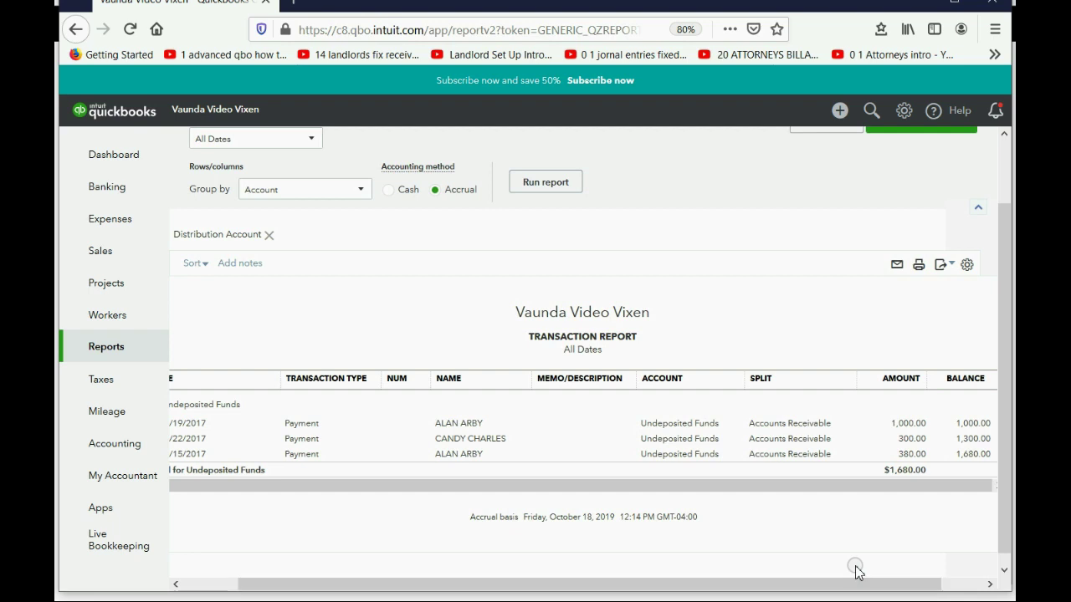
{"action": "left_click", "coordinate": [895, 489]}
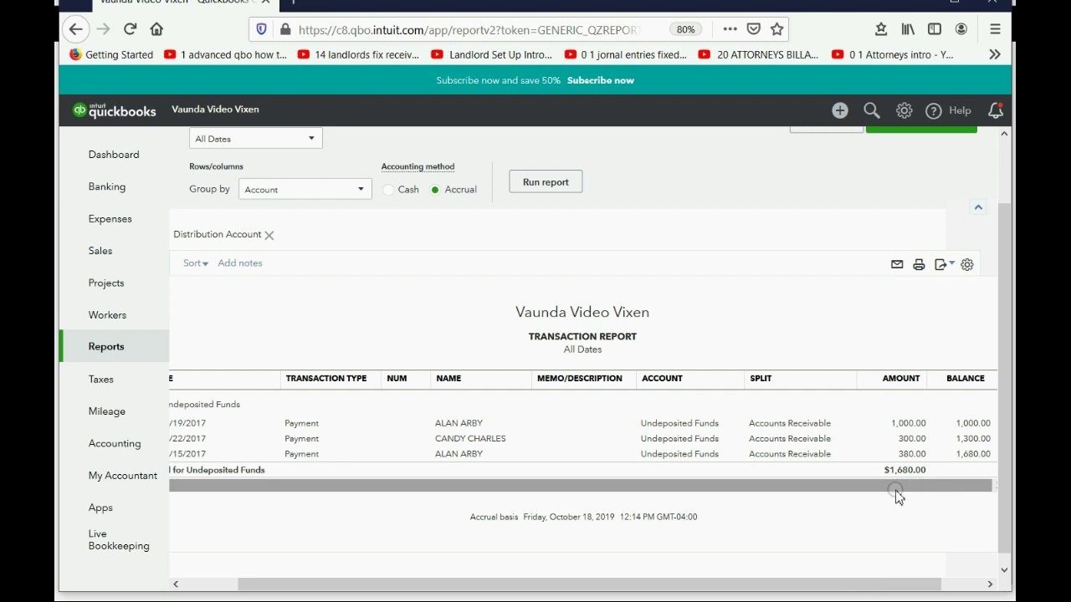
{"action": "left_click", "coordinate": [874, 583]}
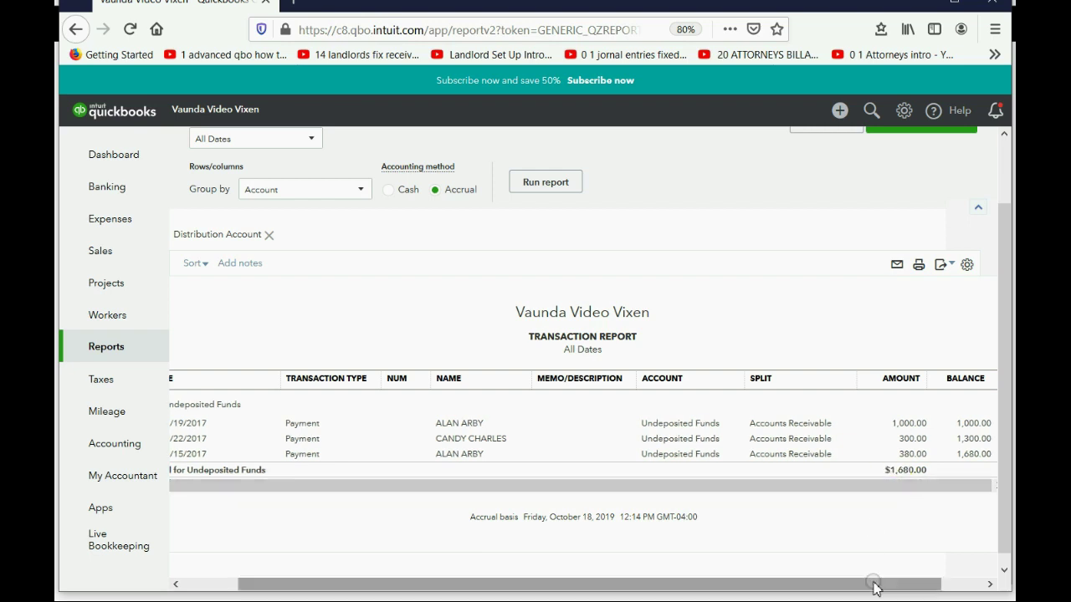
{"action": "mouse_move", "coordinate": [874, 586]}
{"action": "left_mouse_down"}
{"action": "mouse_move", "coordinate": [828, 583]}
{"action": "mouse_move", "coordinate": [855, 585]}
{"action": "left_mouse_up"}
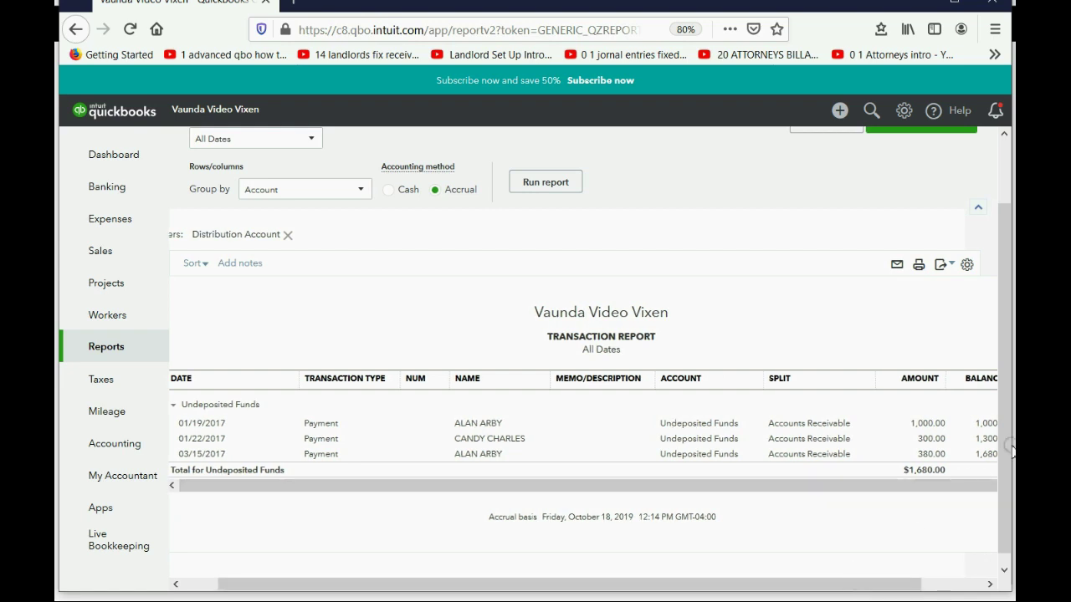
{"action": "left_click_drag", "start_coordinate": [1009, 452], "coordinate": [1034, 452]}
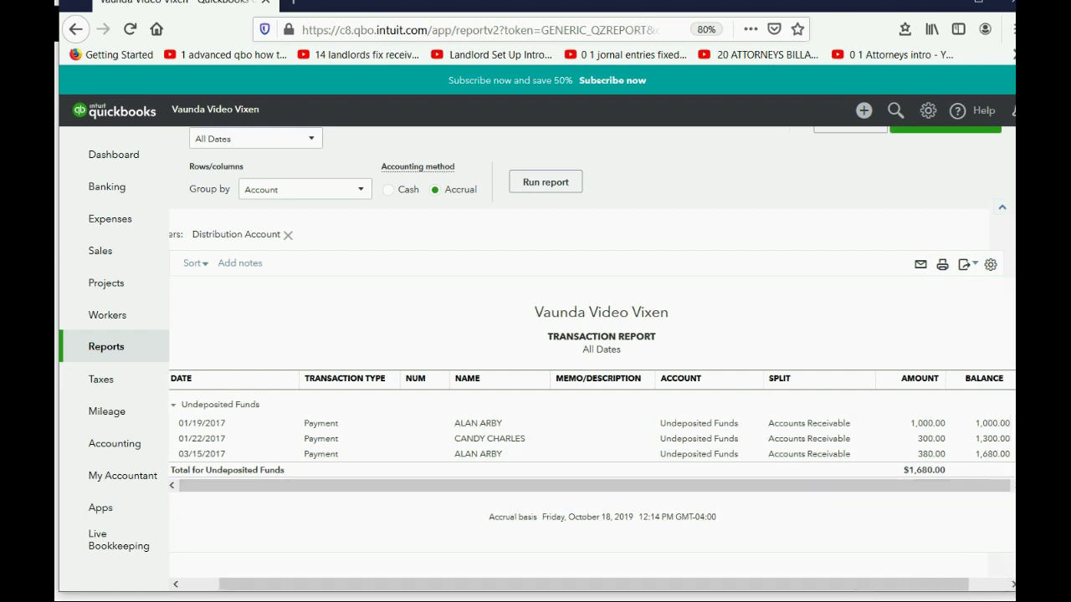
{"action": "left_click_drag", "start_coordinate": [712, 0], "coordinate": [693, 1]}
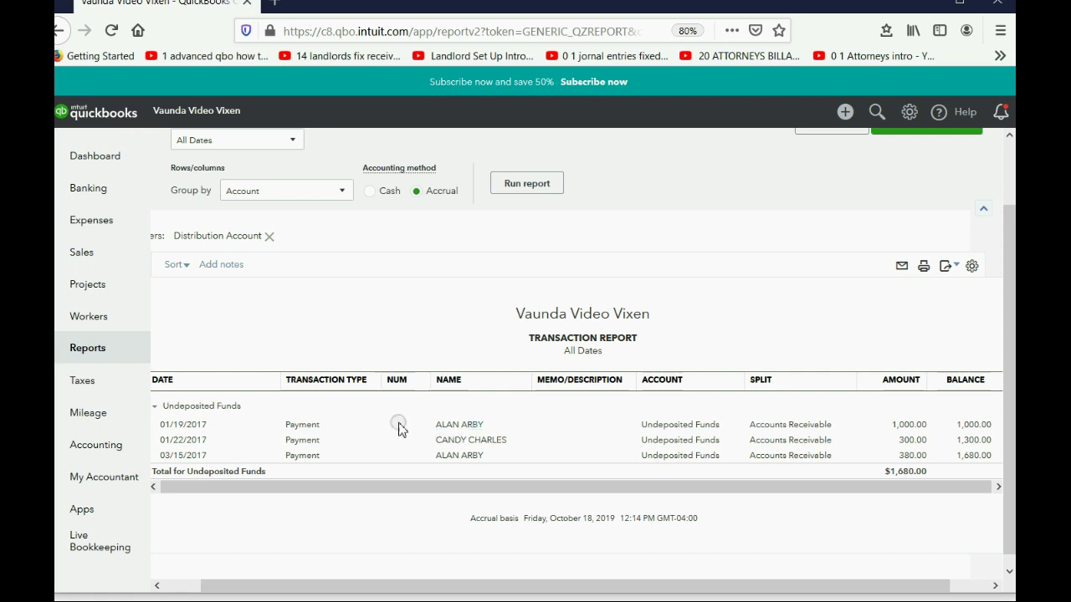
- Change the deposit account of the 01/19/2017 payment of 1,000.00 to CASH IN BANK, save it, and return to the Transaction Report
{"action": "double_click", "coordinate": [302, 425]}
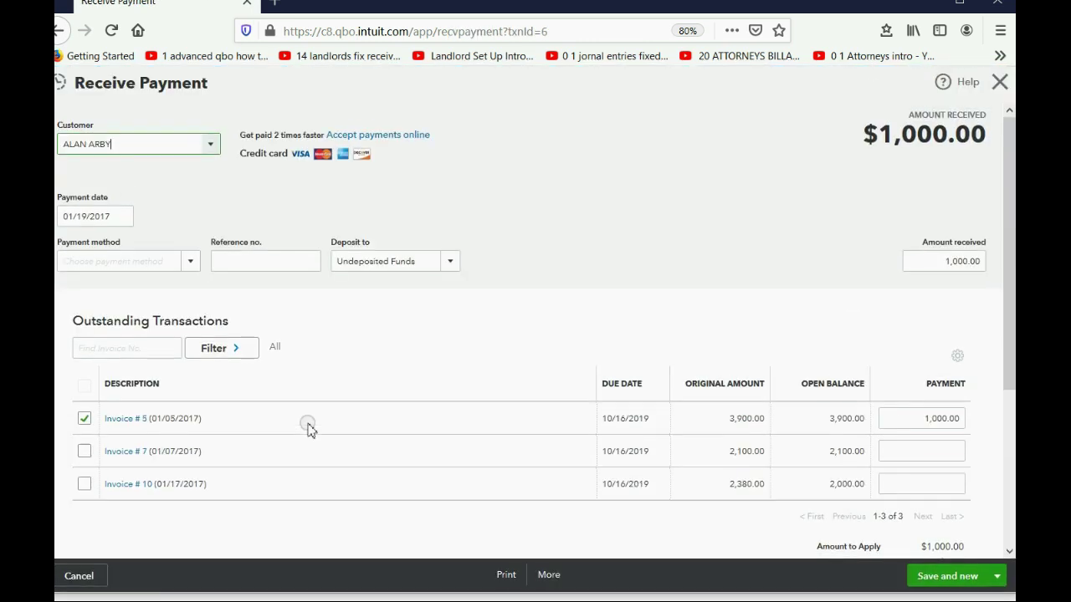
{"action": "left_click", "coordinate": [452, 269]}
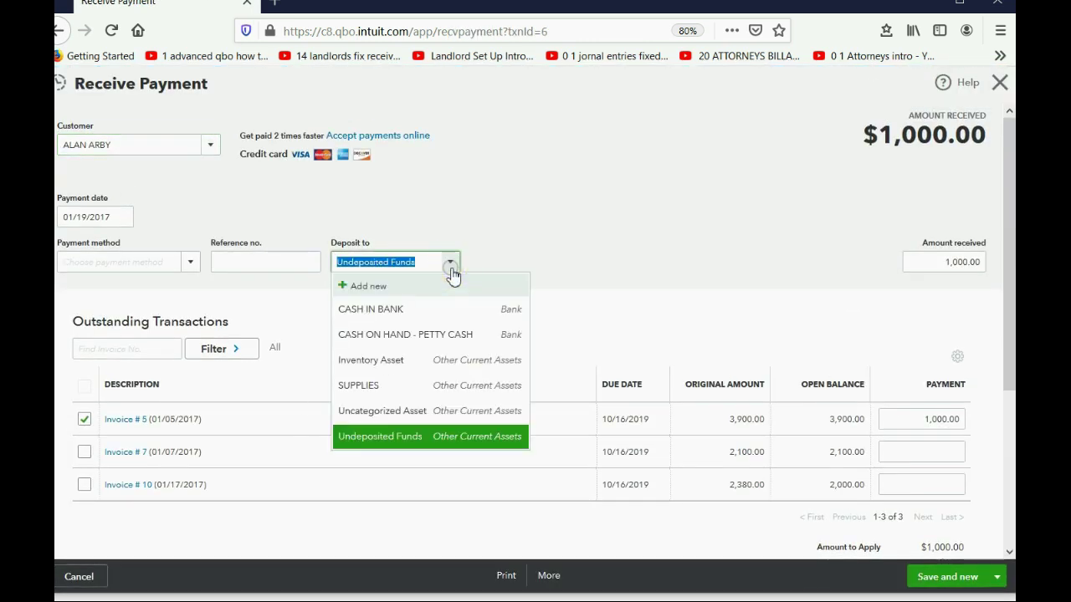
{"action": "left_click", "coordinate": [419, 307]}
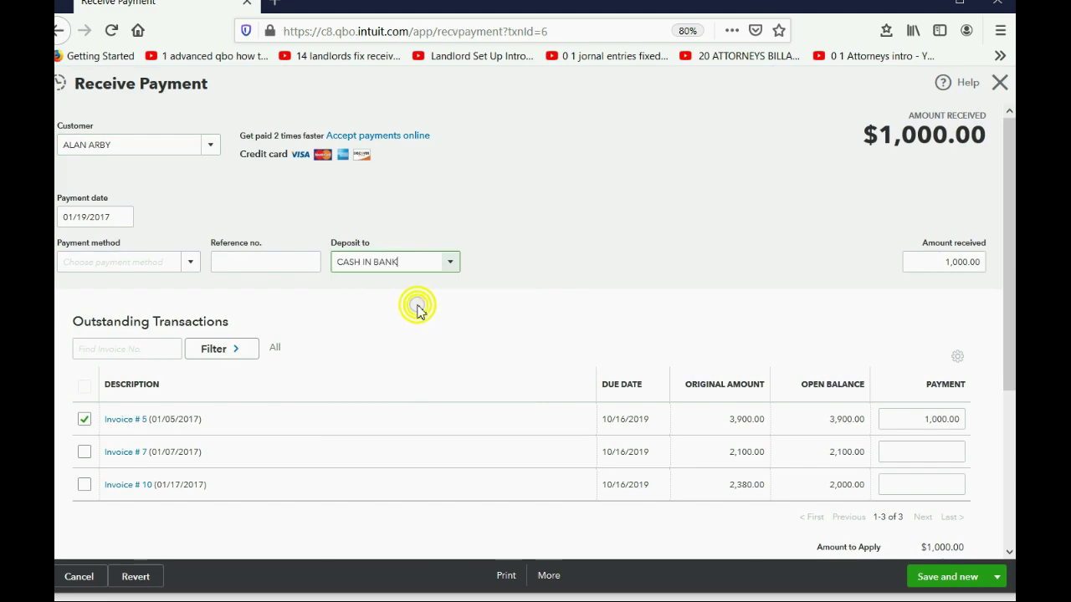
{"action": "left_click", "coordinate": [944, 576]}
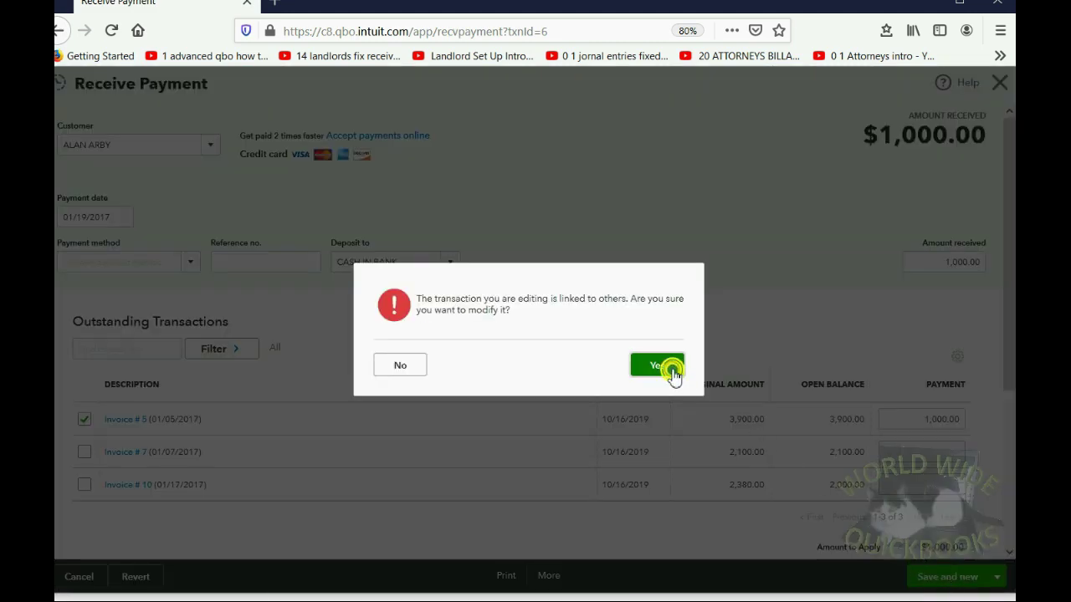
{"action": "left_click", "coordinate": [671, 373]}
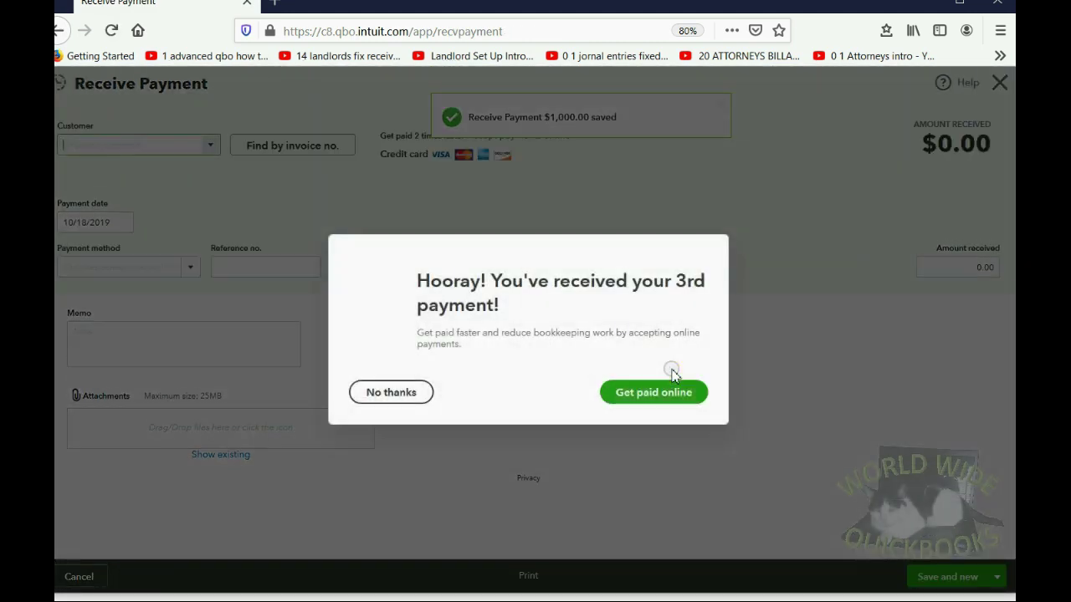
{"action": "left_click", "coordinate": [429, 393]}
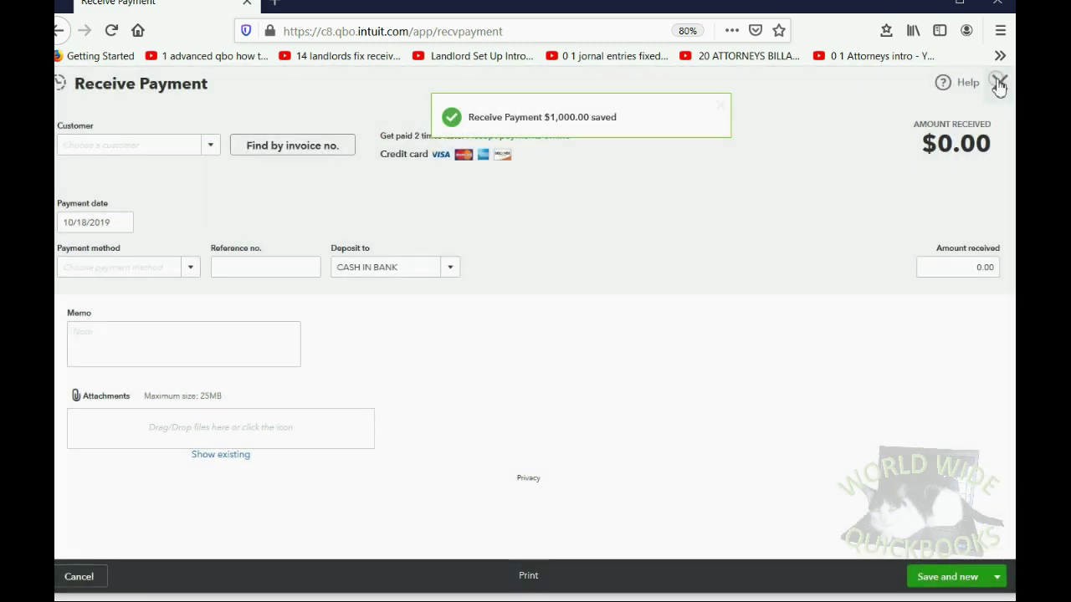
{"action": "left_click", "coordinate": [1000, 82]}
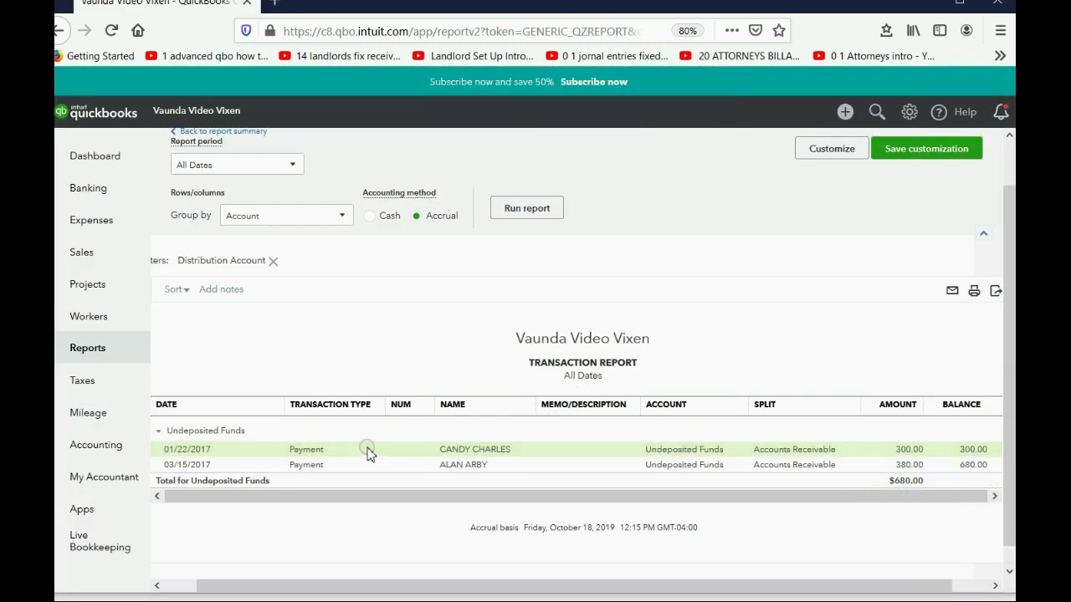
- Change the deposit account of the 01/22/2017 payment of 300.00 to CASH IN BANK, save it, and return to the Transaction Report
{"action": "left_click", "coordinate": [308, 451]}
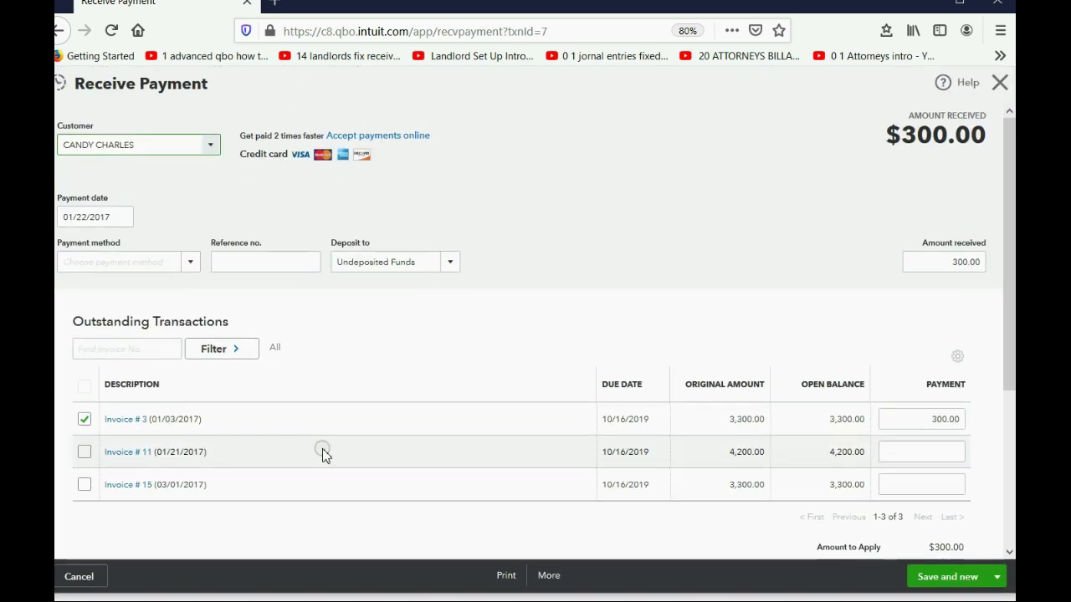
{"action": "left_click", "coordinate": [445, 263]}
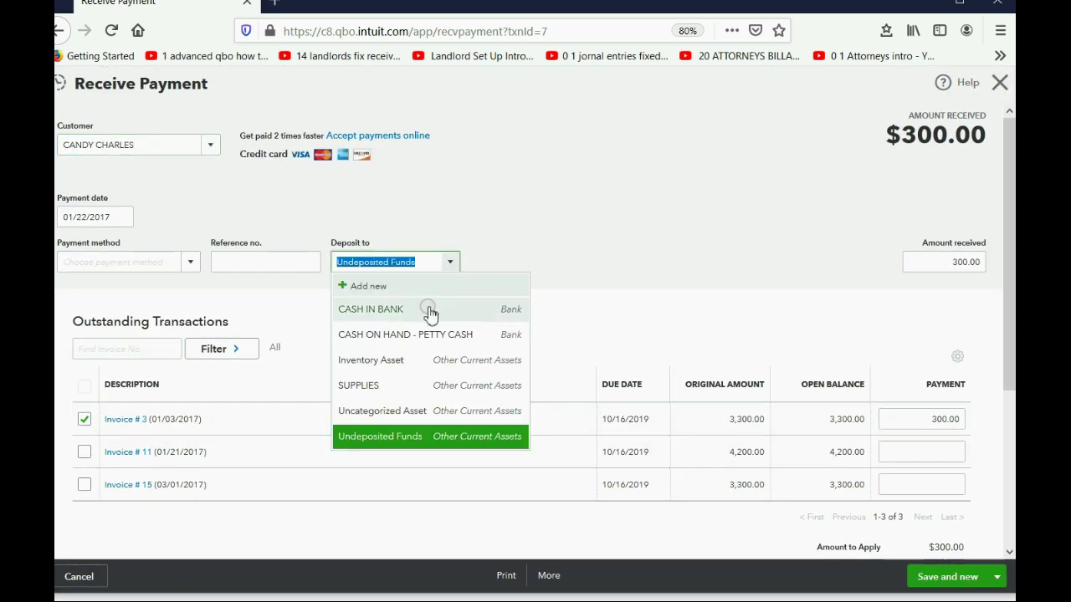
{"action": "left_click", "coordinate": [430, 311]}
{"action": "left_click", "coordinate": [933, 577]}
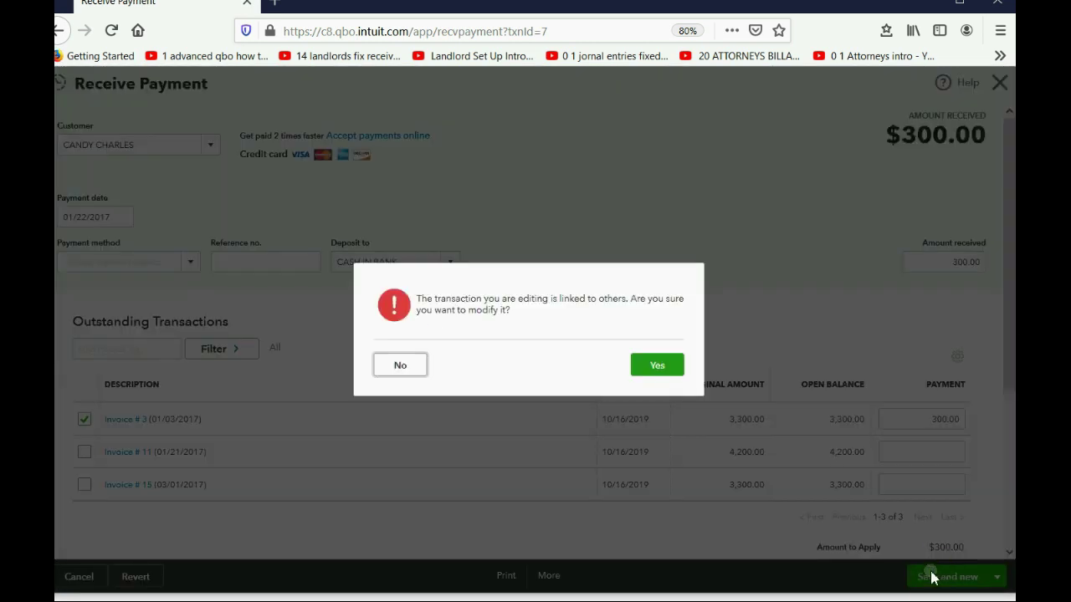
{"action": "left_click", "coordinate": [676, 372]}
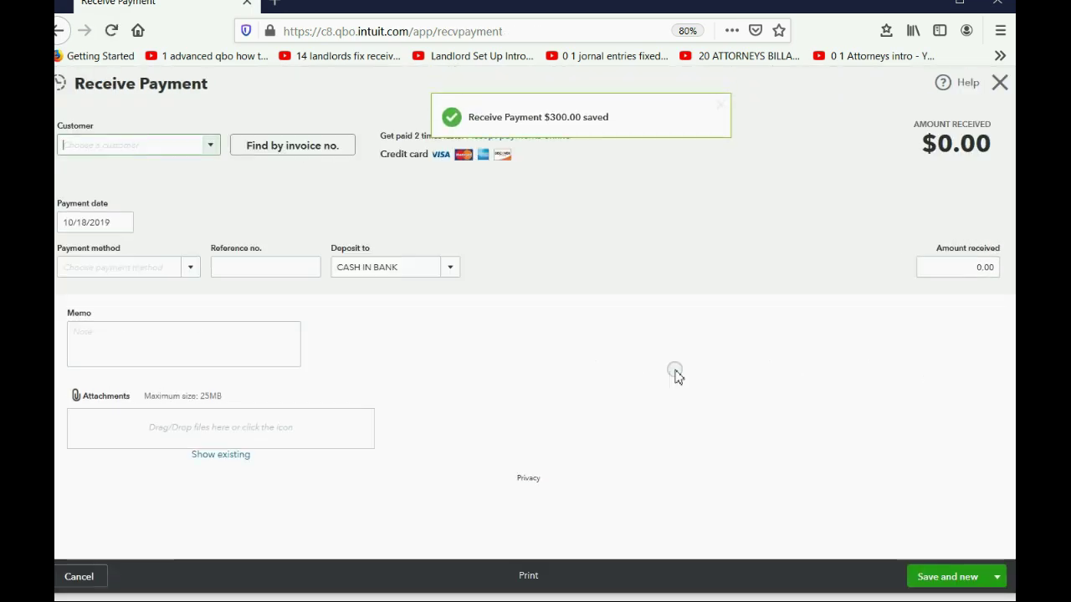
{"action": "left_click", "coordinate": [1001, 92]}
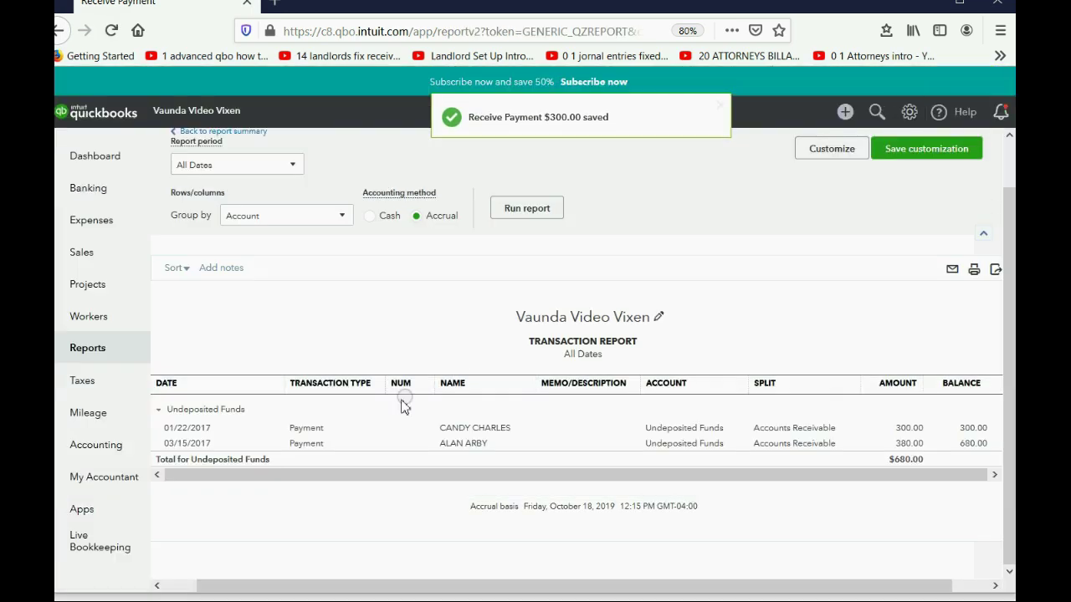
- Change the deposit account of the 03/15/2017 payment of 380.00 to CASH IN BANK, save it, and return to the Transaction Report
{"action": "left_click", "coordinate": [314, 464]}
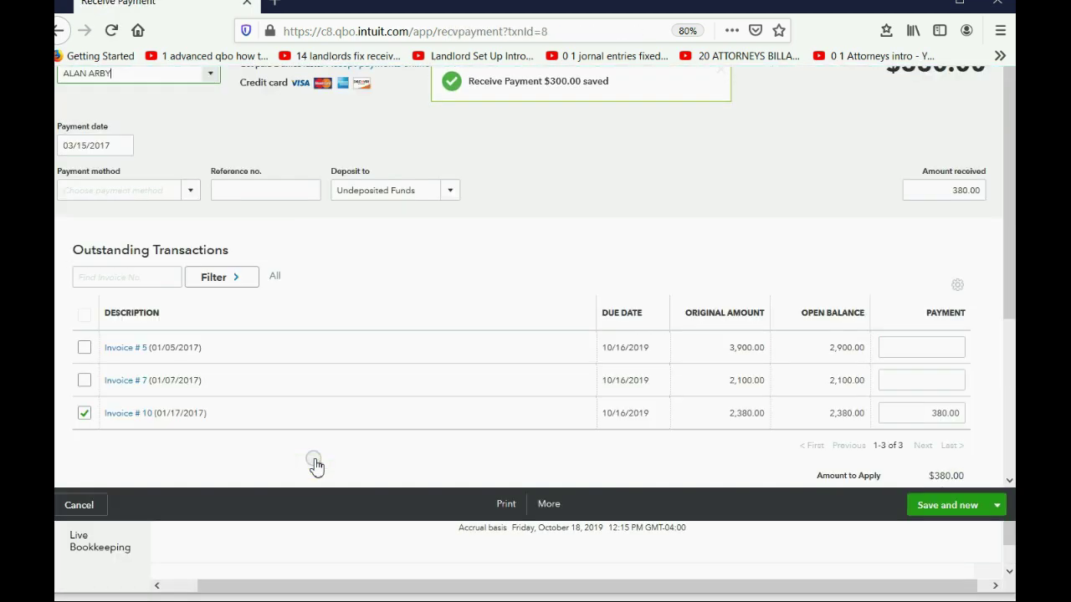
{"action": "left_click", "coordinate": [449, 264]}
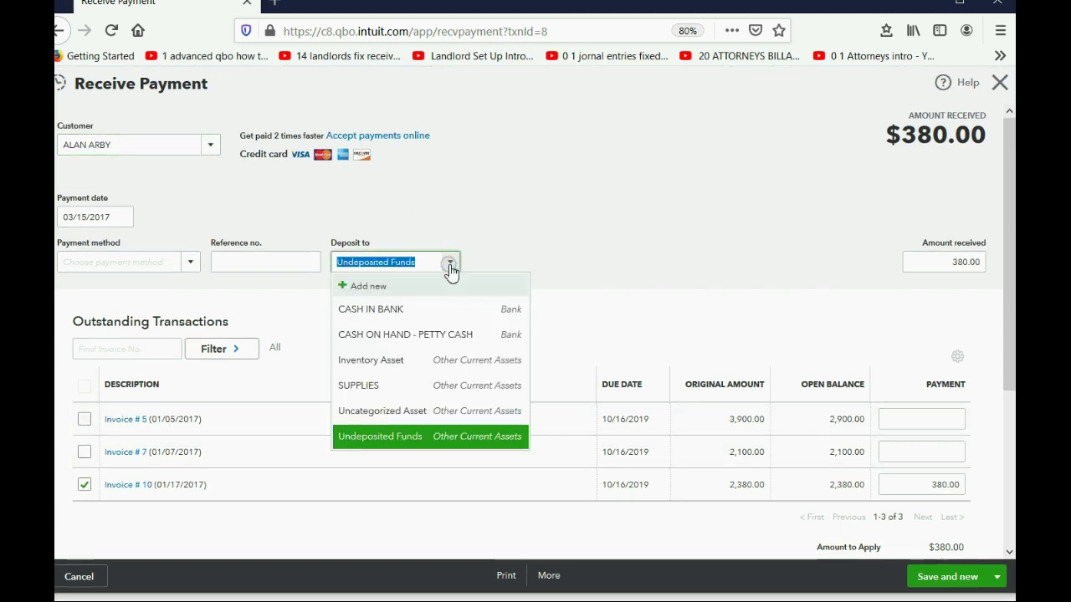
{"action": "left_click", "coordinate": [435, 307]}
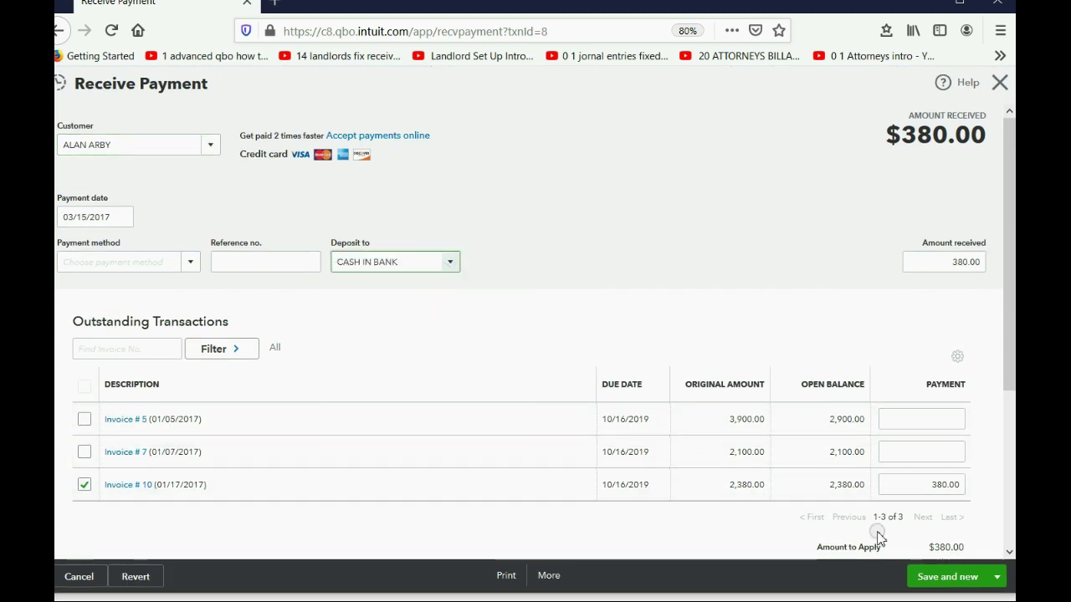
{"action": "left_click", "coordinate": [947, 577]}
{"action": "left_click", "coordinate": [661, 369]}
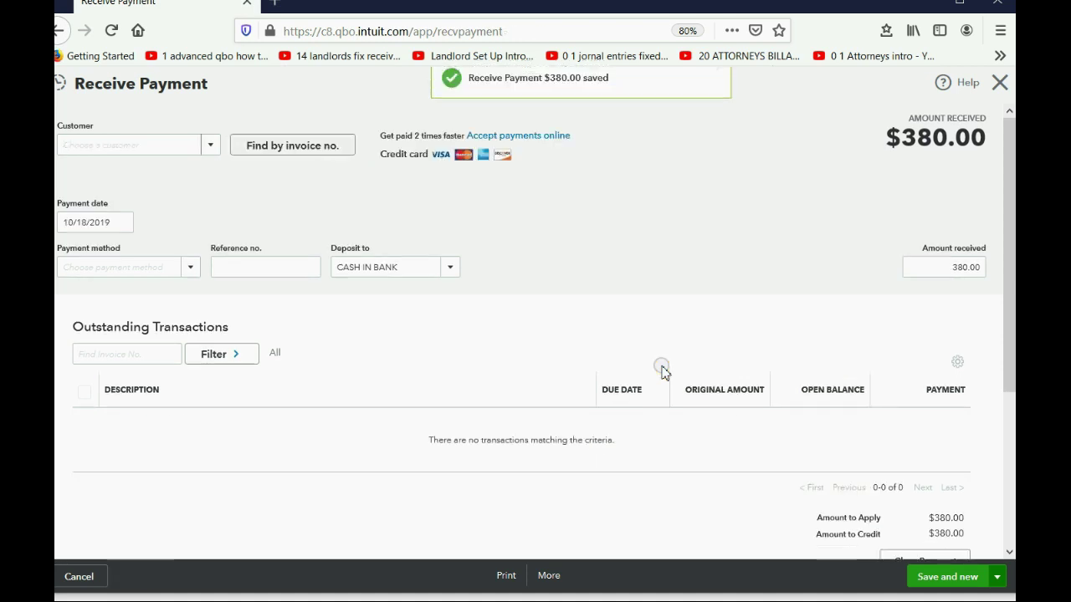
{"action": "left_click", "coordinate": [1000, 83]}
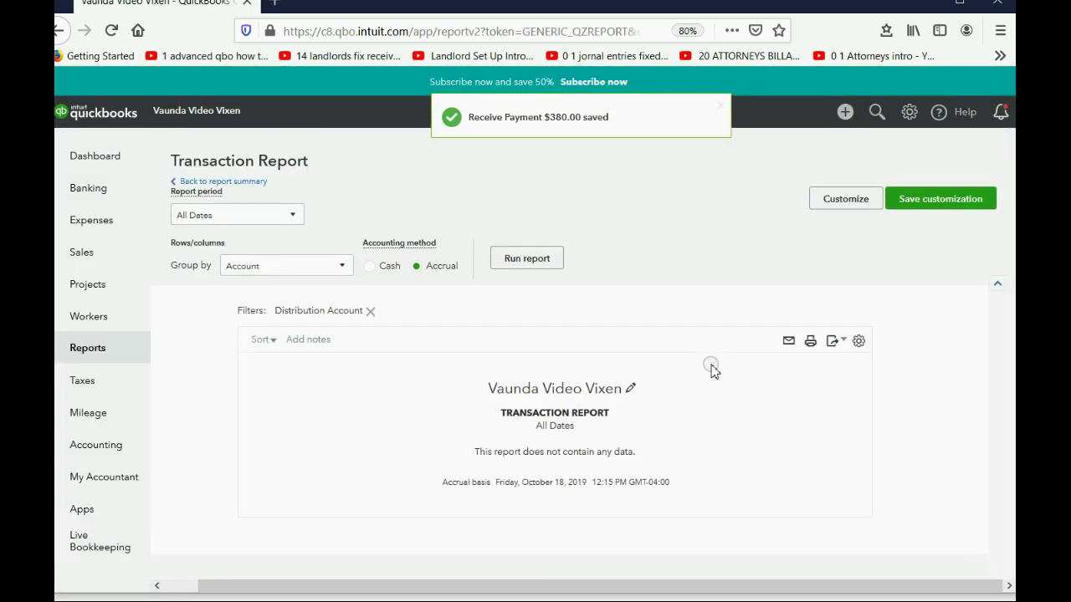
- Reopen the custom Trial Balance report and check it for an Undeposited Funds balance
{"action": "left_click", "coordinate": [95, 348]}
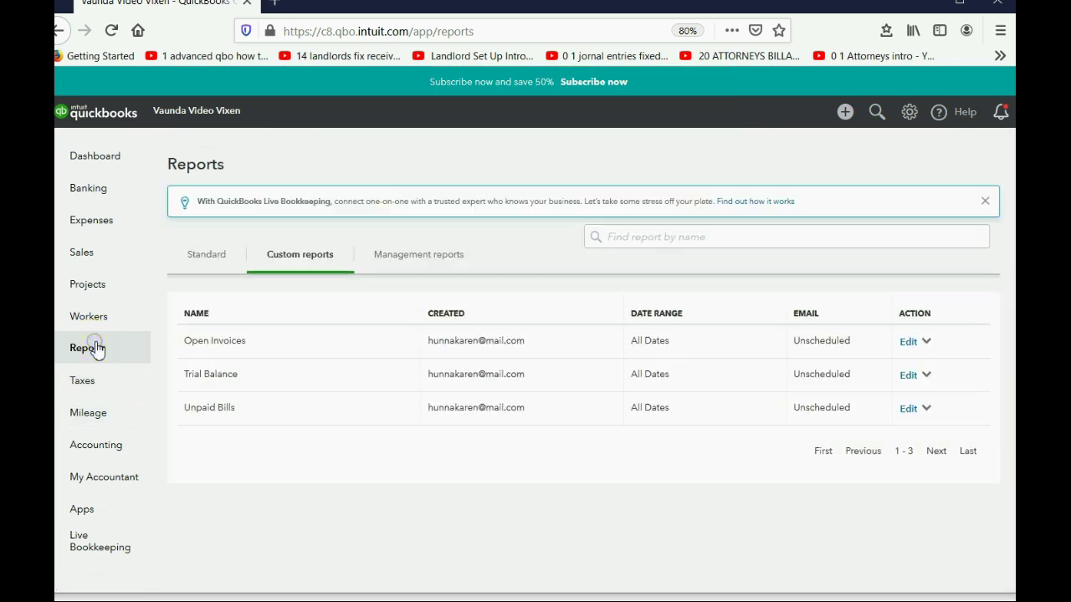
{"action": "left_click", "coordinate": [207, 382]}
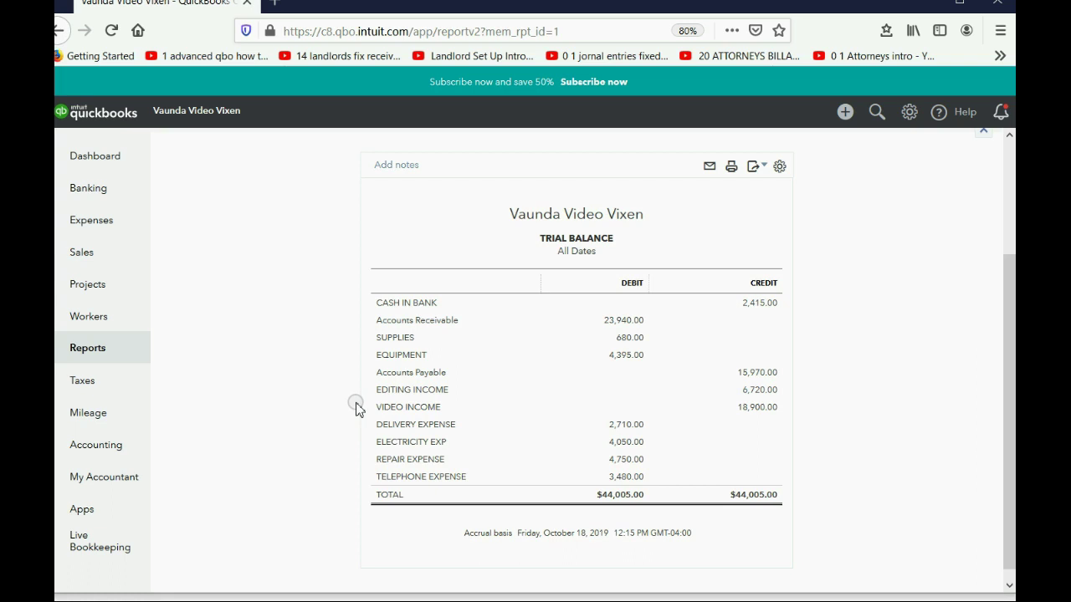
- Start a new sales receipt and set its date to 03/17/2017
{"action": "left_click", "coordinate": [93, 259]}
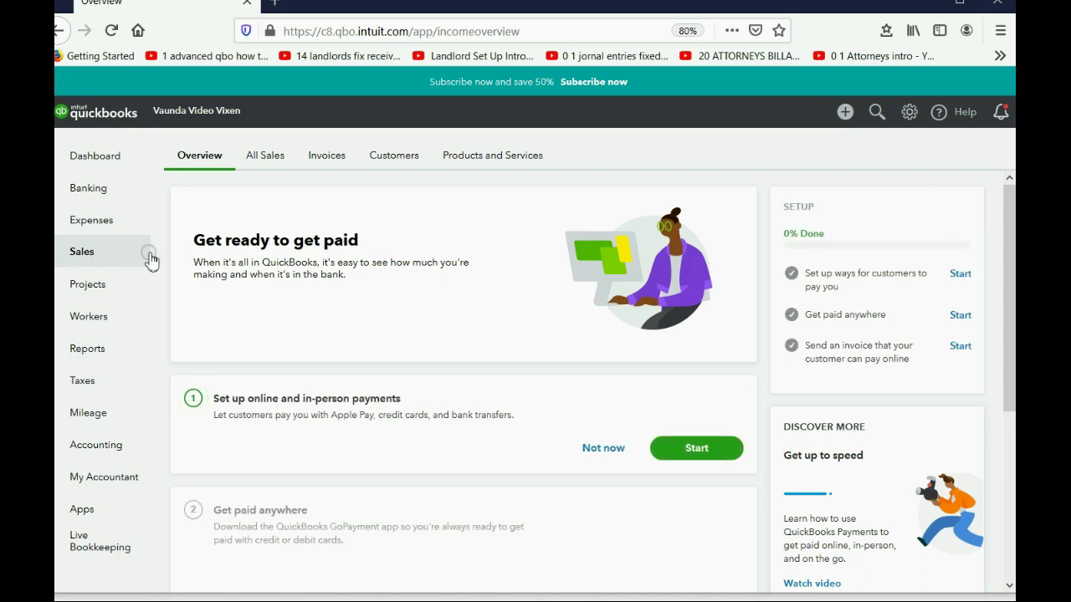
{"action": "left_click", "coordinate": [843, 113]}
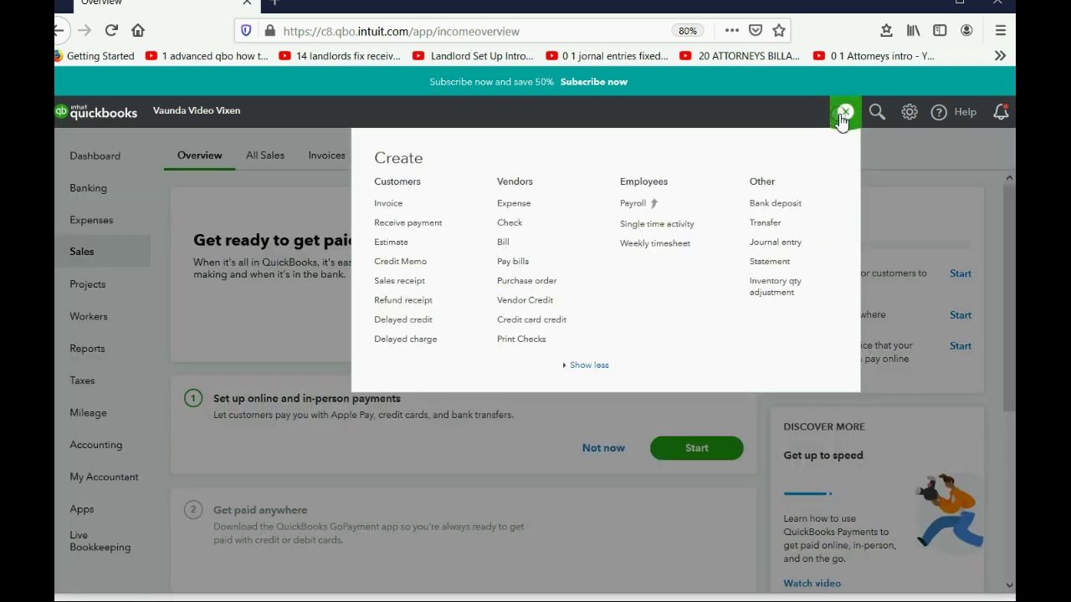
{"action": "left_click", "coordinate": [418, 288]}
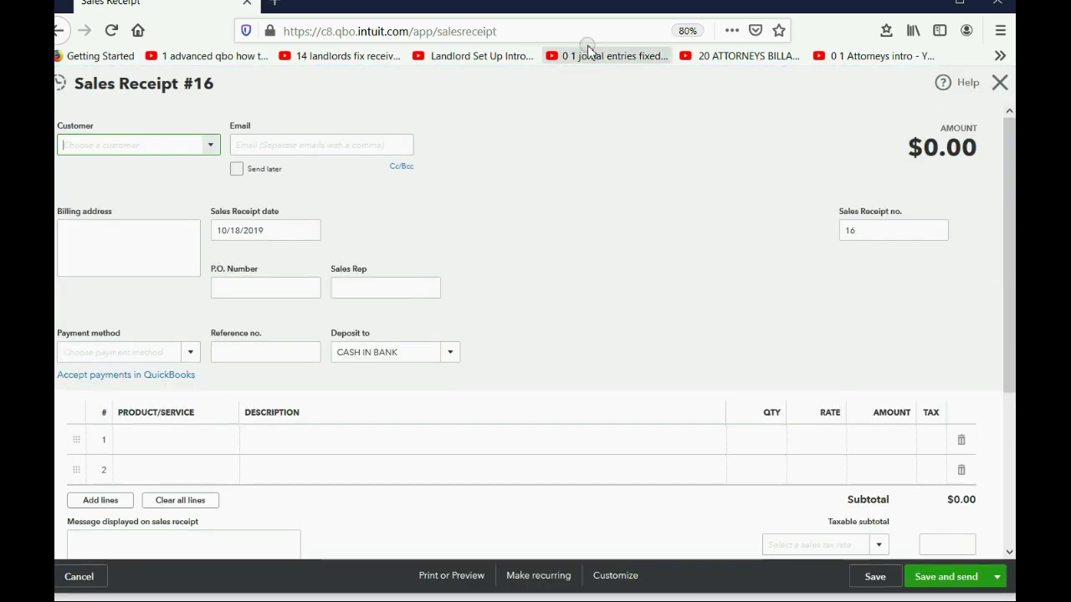
{"action": "left_click_drag", "start_coordinate": [593, 12], "coordinate": [617, 17]}
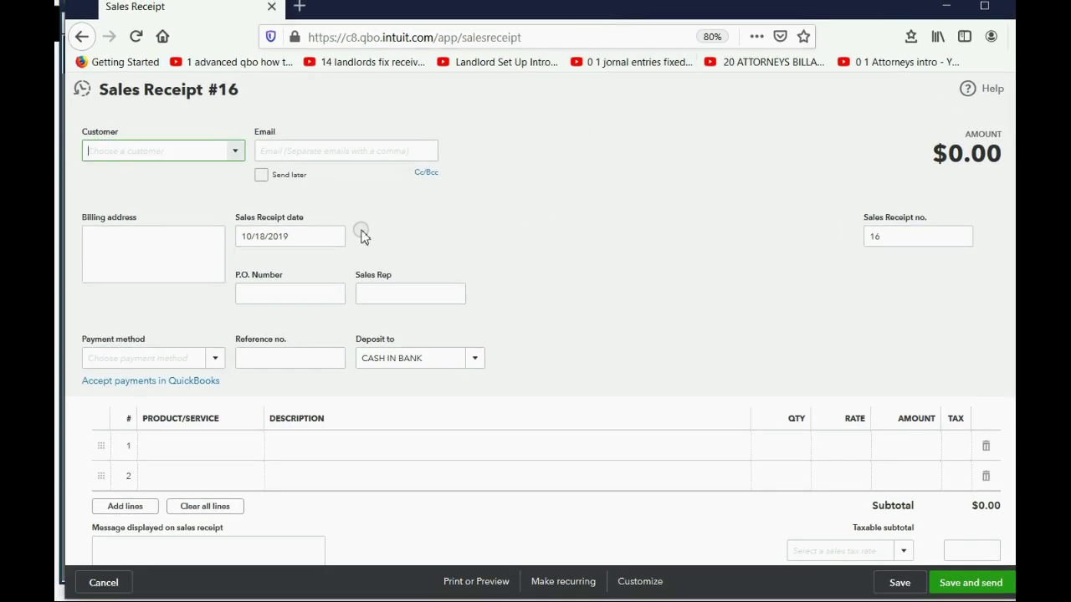
{"action": "left_click", "coordinate": [334, 236]}
{"action": "left_click", "coordinate": [249, 268]}
{"action": "left_click", "coordinate": [249, 268]}
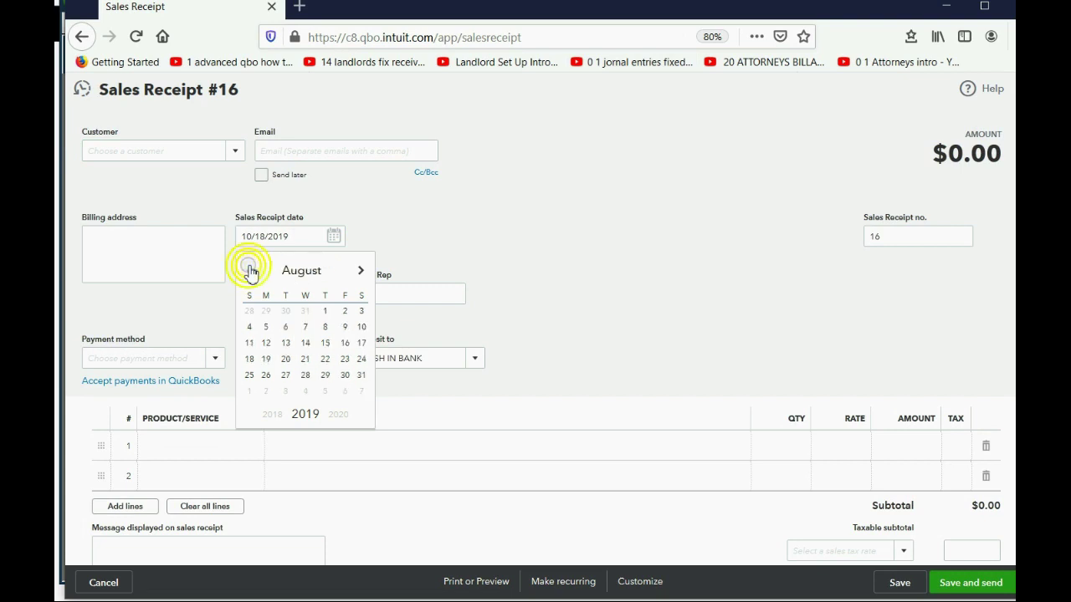
{"action": "left_click", "coordinate": [249, 268]}
{"action": "left_click", "coordinate": [249, 268]}
{"action": "left_click", "coordinate": [249, 268]}
{"action": "left_click", "coordinate": [250, 269]}
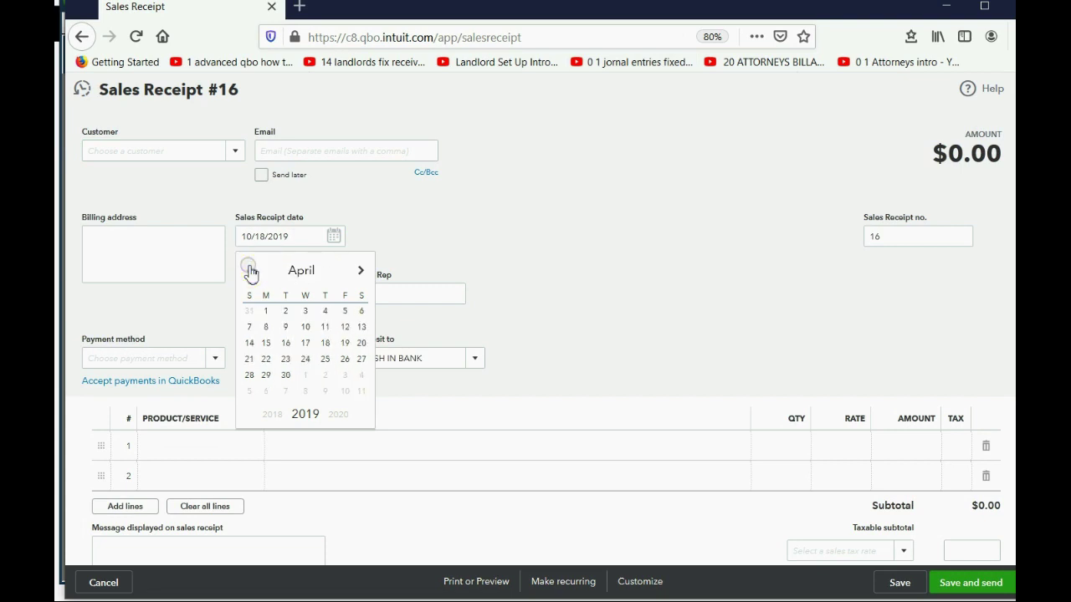
{"action": "left_click", "coordinate": [249, 270]}
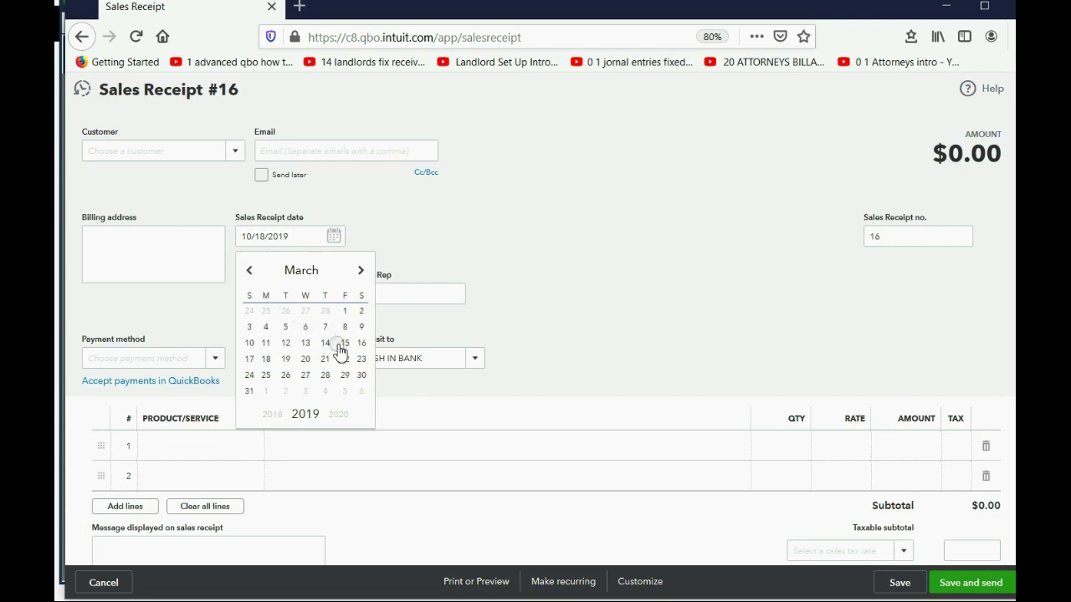
{"action": "left_click", "coordinate": [249, 359]}
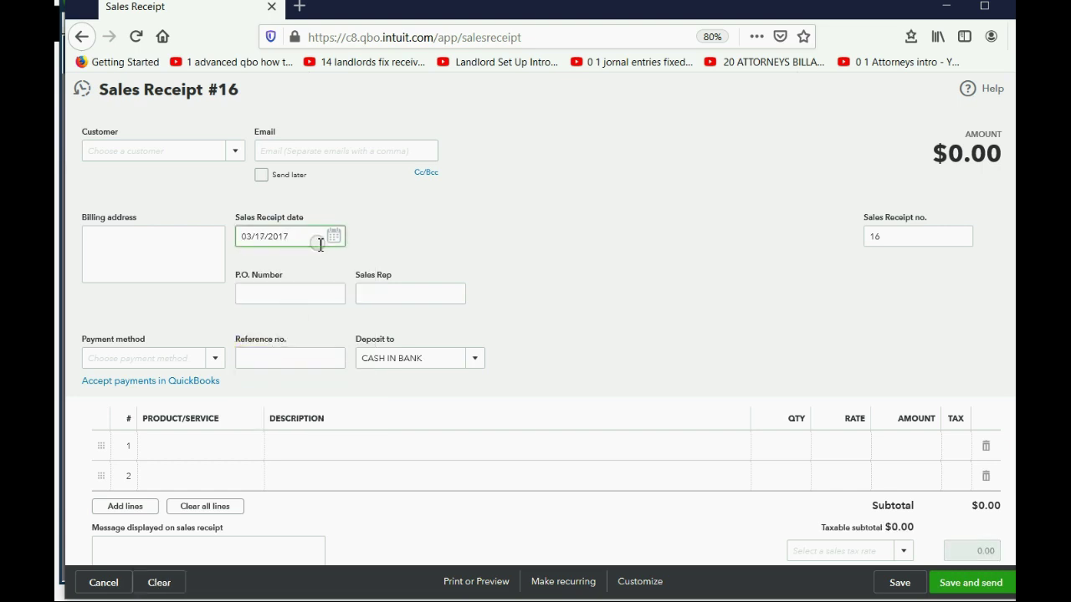
- Select the customer from the 300.00 payment and add a VIDEO INCOME line with a quantity of 14
{"action": "left_click", "coordinate": [233, 152]}
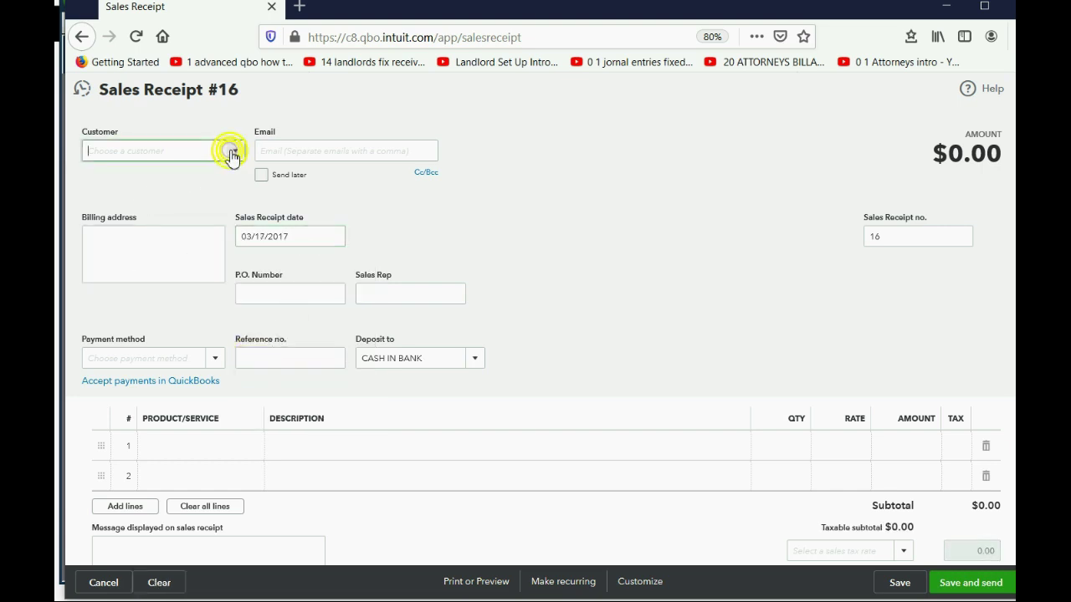
{"action": "left_click", "coordinate": [176, 249]}
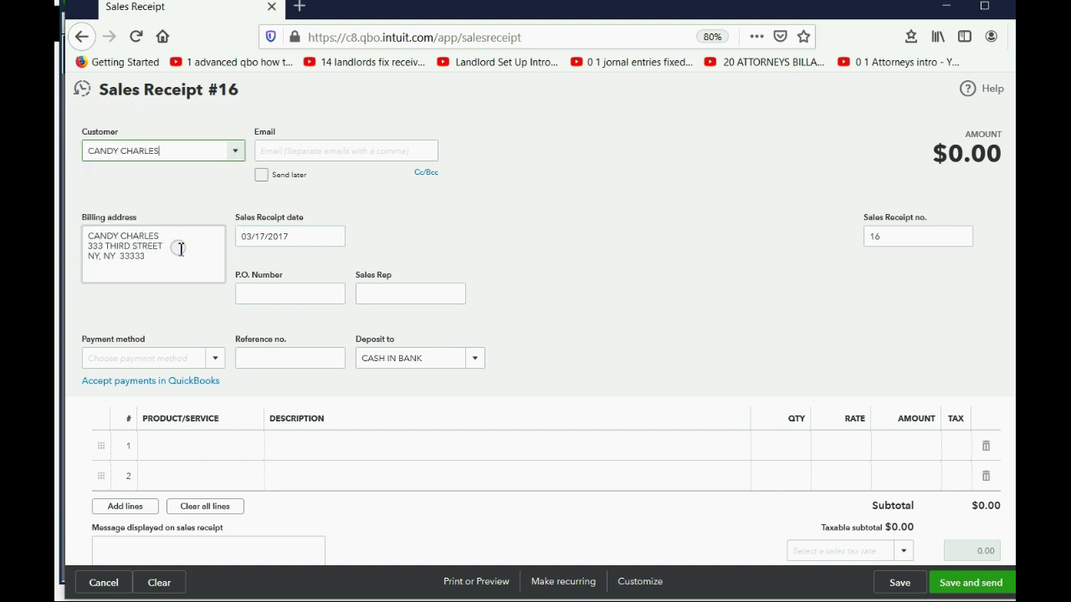
{"action": "left_click", "coordinate": [250, 448]}
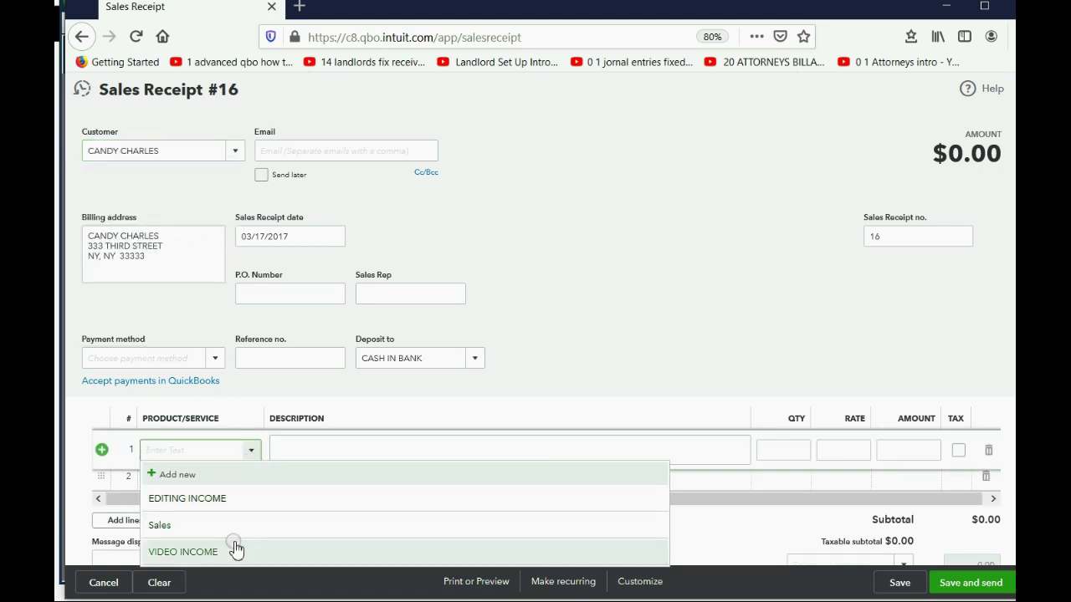
{"action": "left_click", "coordinate": [235, 548]}
{"action": "left_click", "coordinate": [801, 450]}
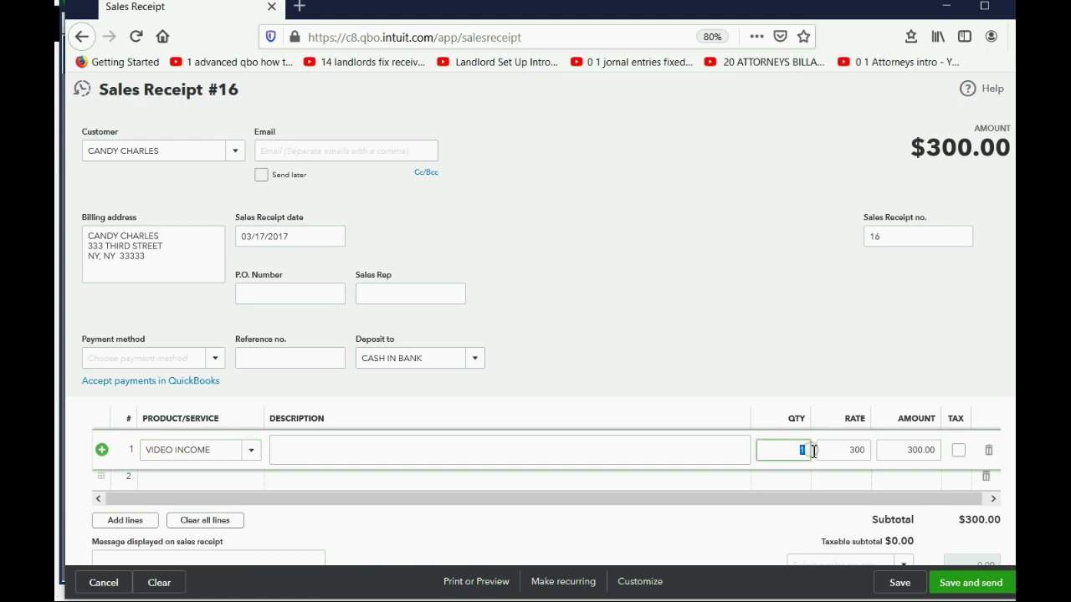
{"action": "key", "text": "Tab"}
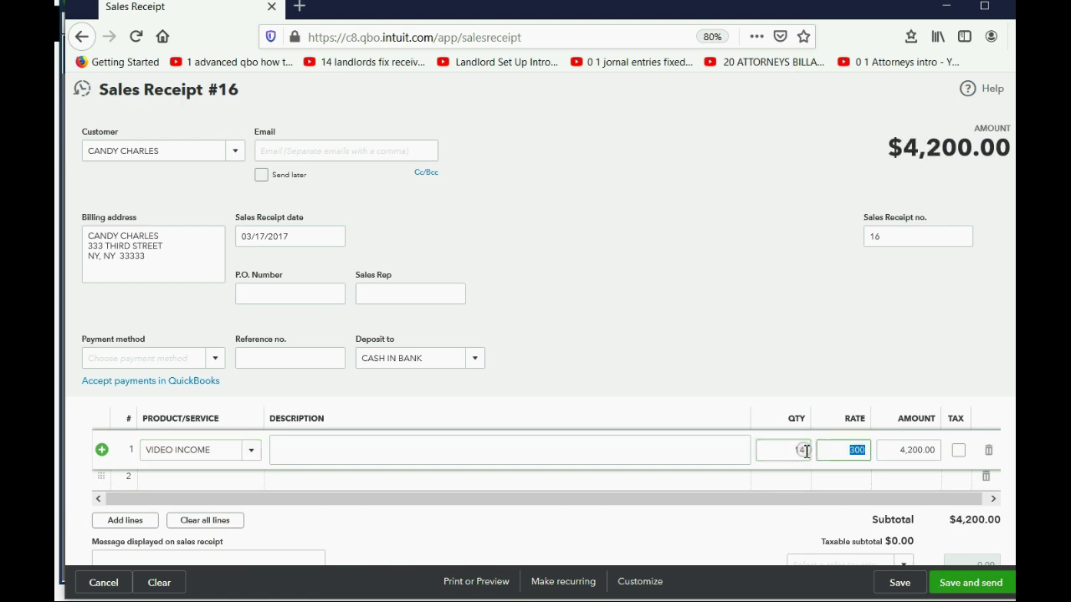
- Set the sales receipt's deposit account to Undeposited Funds, then save and close the receipt
{"action": "left_click", "coordinate": [474, 360]}
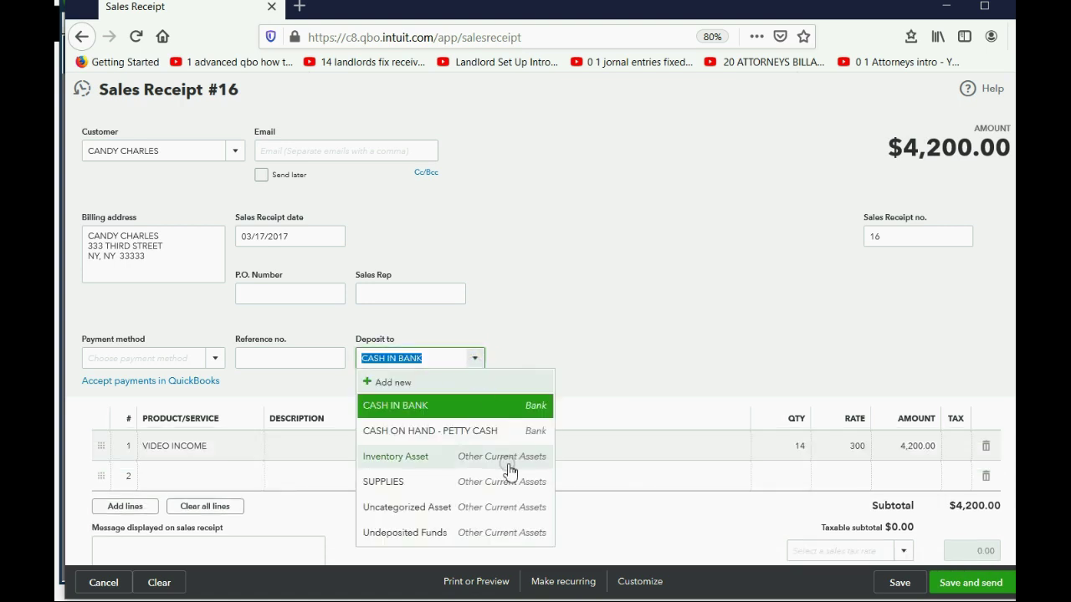
{"action": "left_click", "coordinate": [495, 533]}
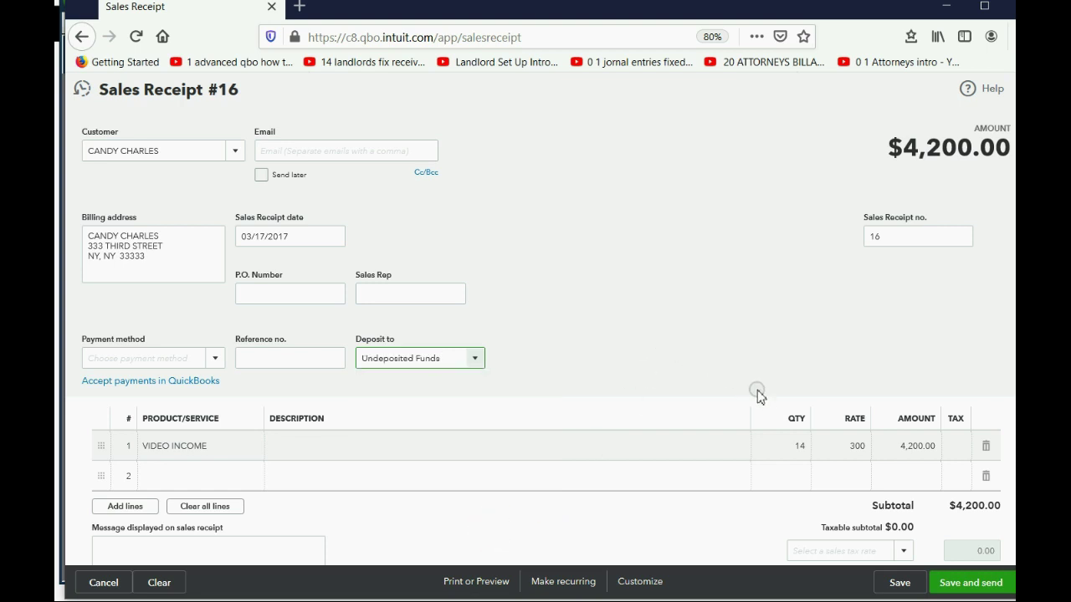
{"action": "left_click", "coordinate": [896, 586]}
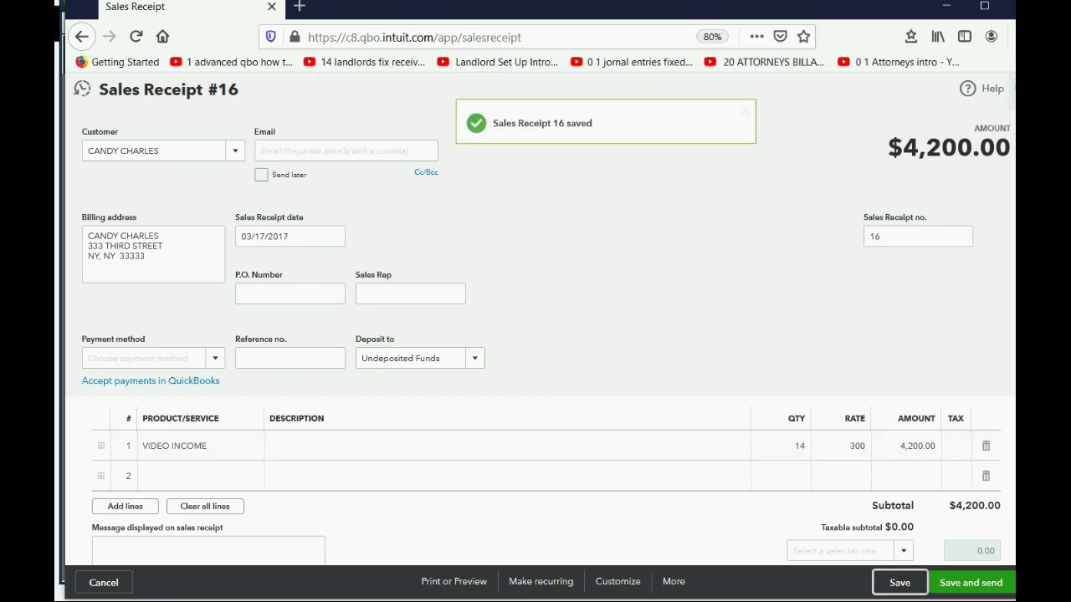
{"action": "left_click", "coordinate": [1011, 89]}
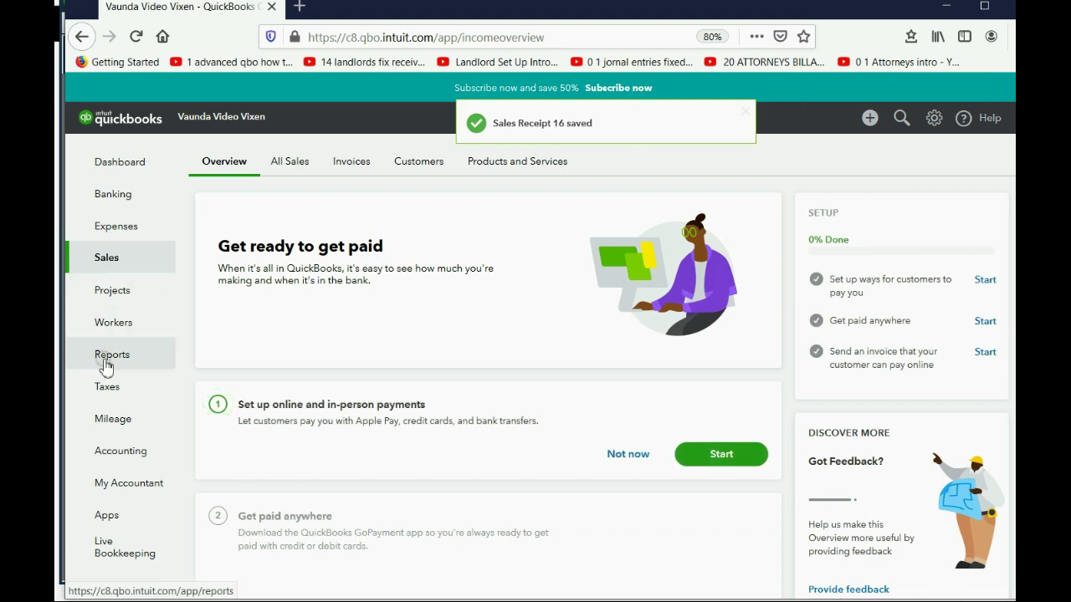
- Open the custom Trial Balance report again and review the Undeposited Funds and VIDEO INCOME balances
{"action": "left_click", "coordinate": [106, 365]}
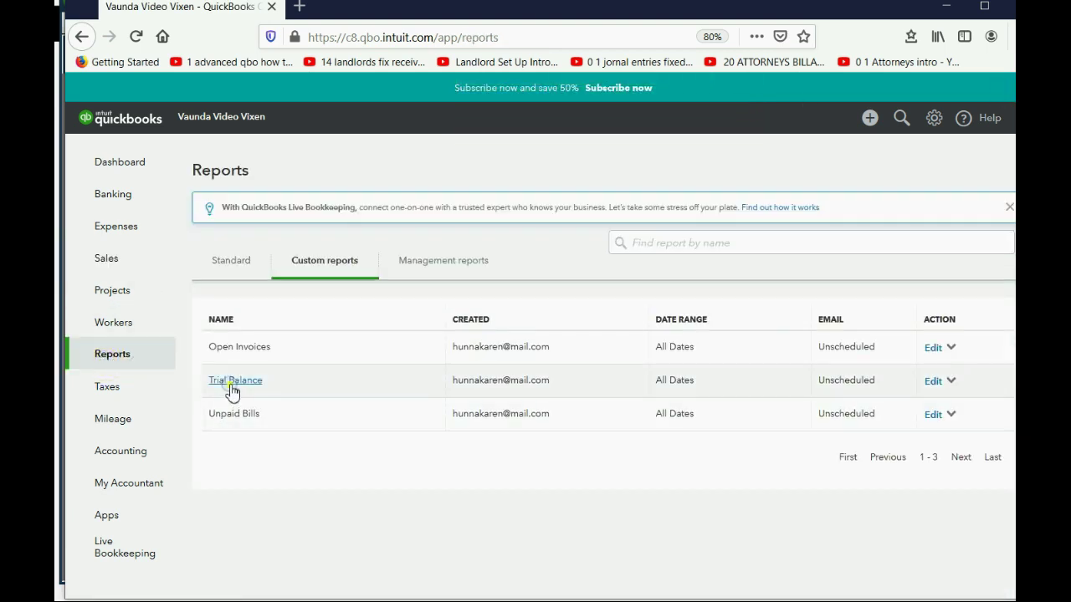
{"action": "left_click", "coordinate": [233, 386]}
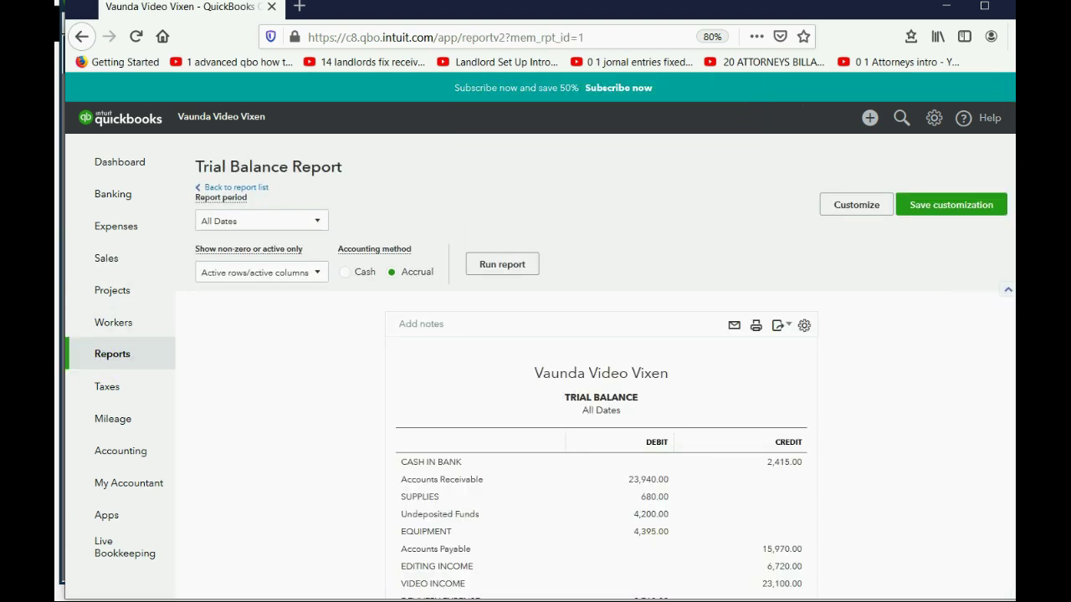
{"action": "scroll", "coordinate": [595, 376], "scroll_direction": "down", "scroll_amount": 3}
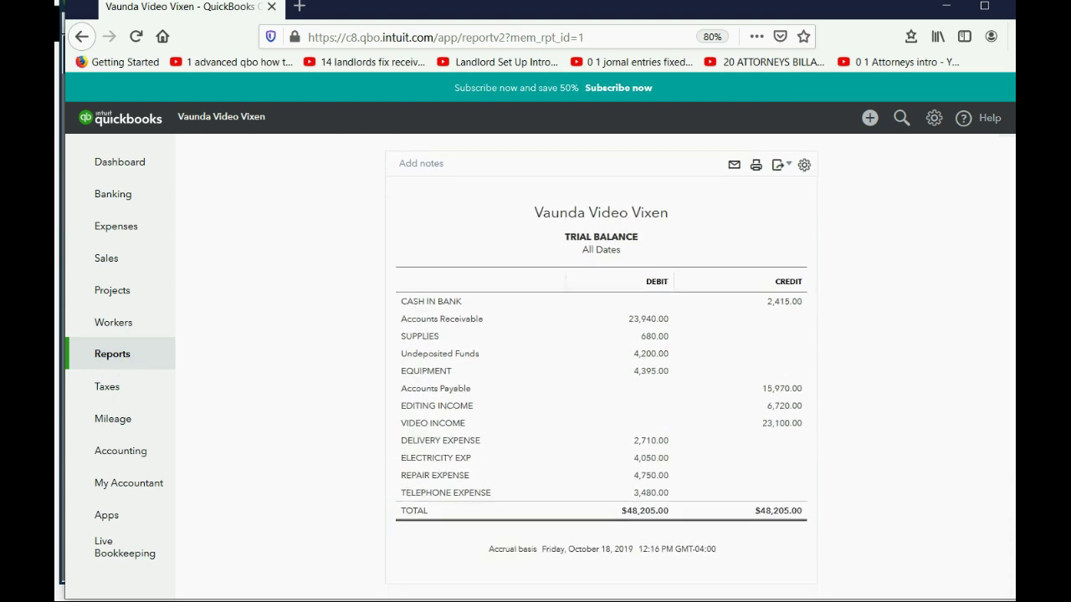